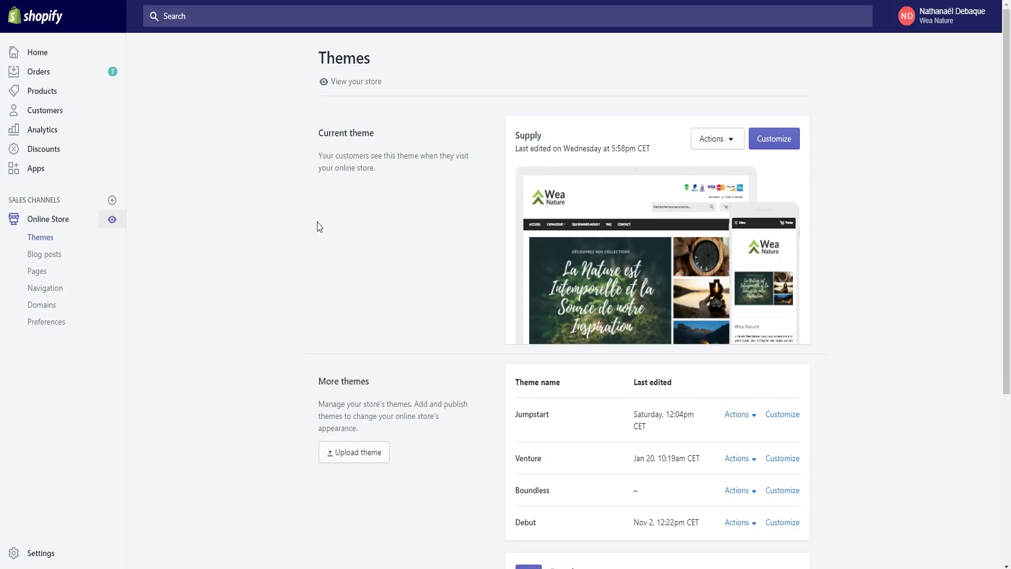
# Open the online store's Preferences page and look over its sections
pyautogui.scroll(-1, 307, 146)
pyautogui.scroll(1, 197, 259)
pyautogui.click(51, 330)
pyautogui.scroll(-1, 612, 363)
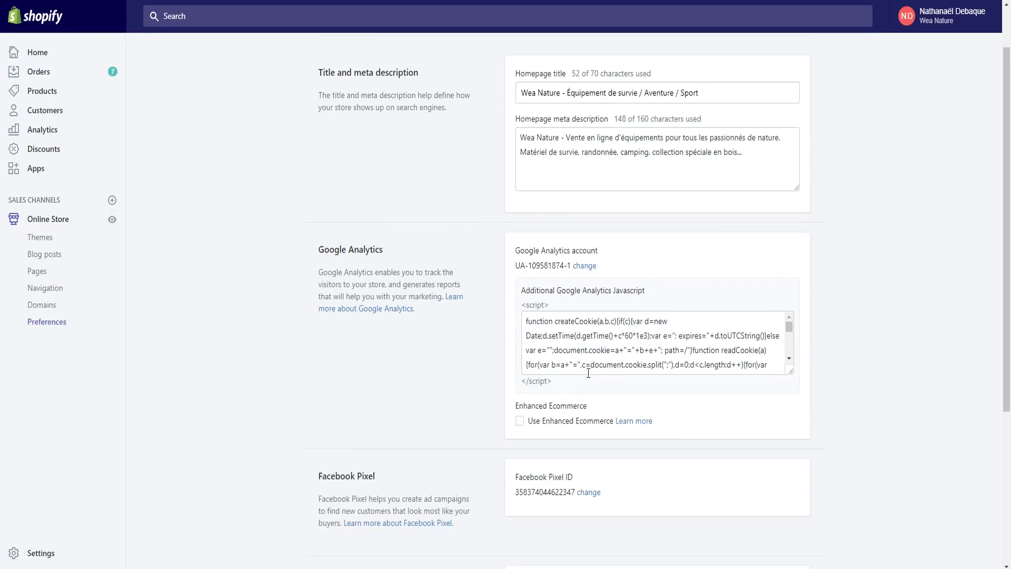
pyautogui.scroll(-4, 377, 323)
pyautogui.scroll(5, 454, 354)
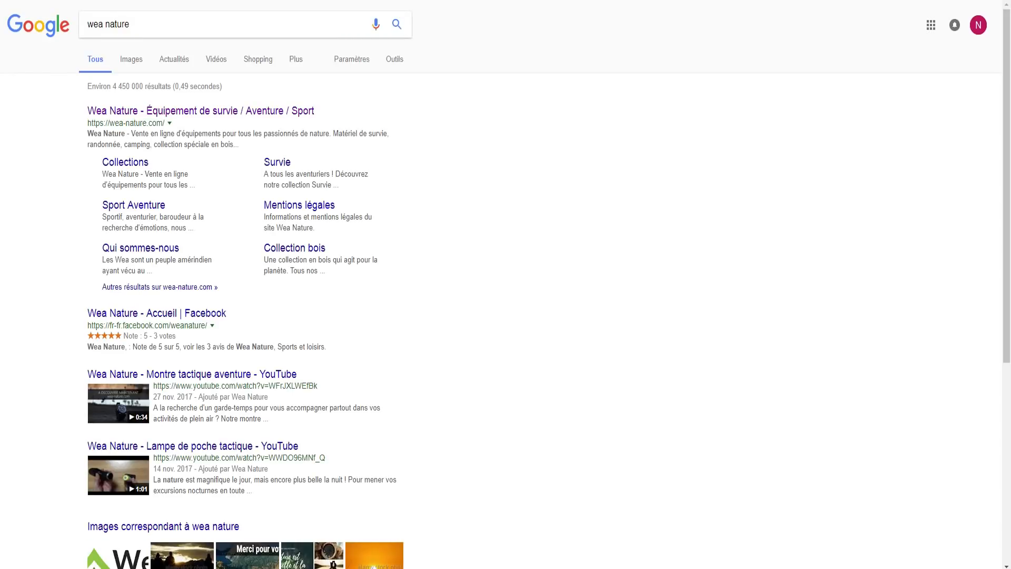
# Examine the homepage title and description of the store's listing in the Google results for "wea nature"
pyautogui.moveTo(336, 113); pyautogui.dragTo(268, 146)
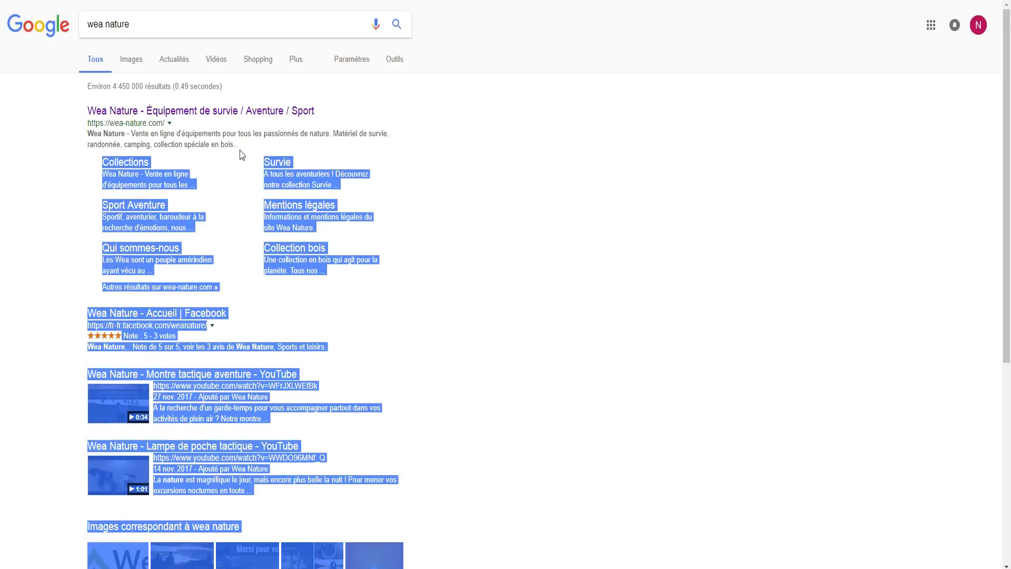
pyautogui.click(483, 181)
pyautogui.moveTo(240, 144); pyautogui.dragTo(86, 132)
pyautogui.click(565, 283)
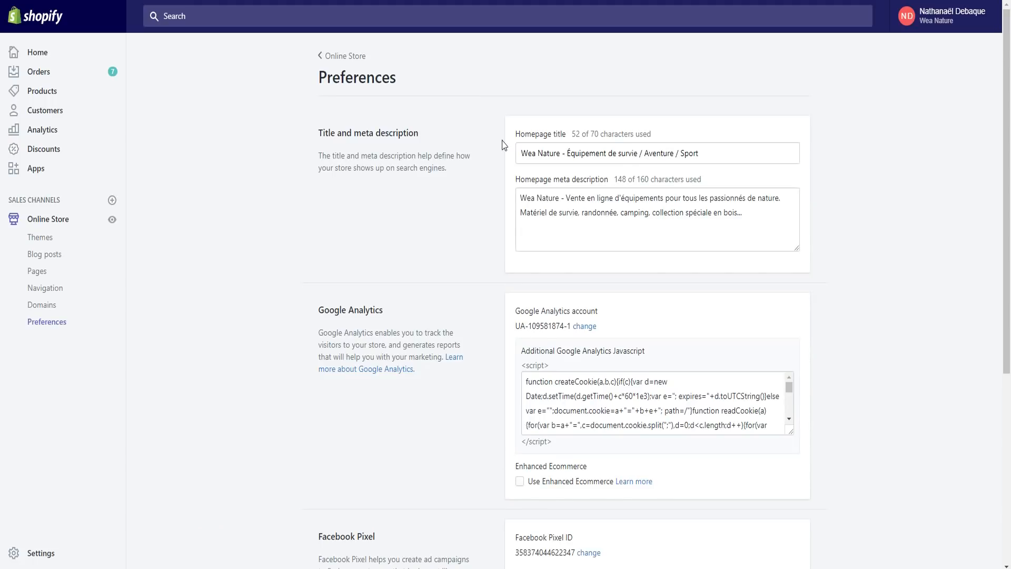
# Switch back to the Shopify preferences and examine the text of the homepage title and meta description
pyautogui.click(744, 149)
pyautogui.click(767, 219)
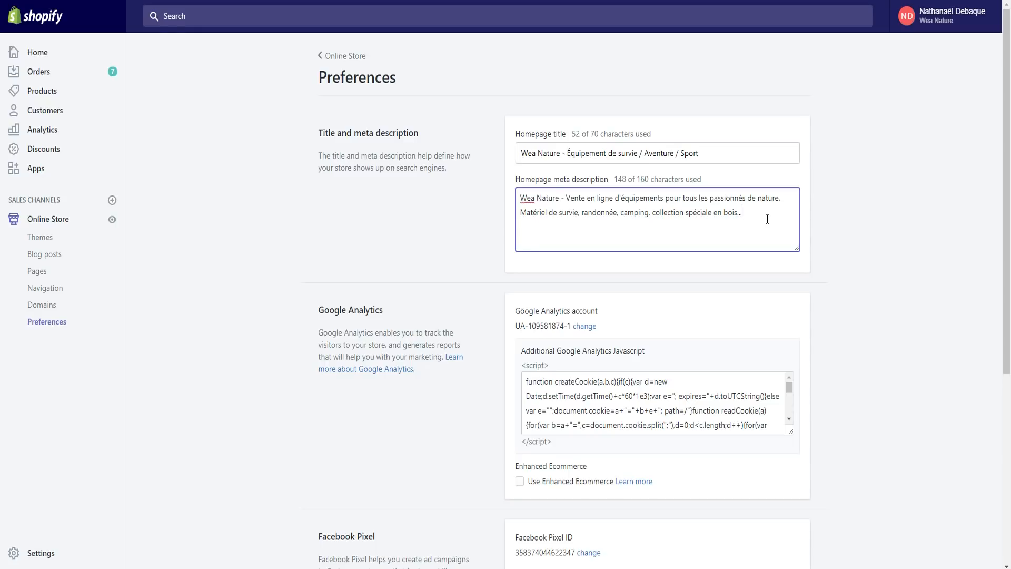
pyautogui.moveTo(767, 219); pyautogui.dragTo(519, 198)
pyautogui.click(765, 211)
pyautogui.moveTo(744, 214); pyautogui.dragTo(547, 212)
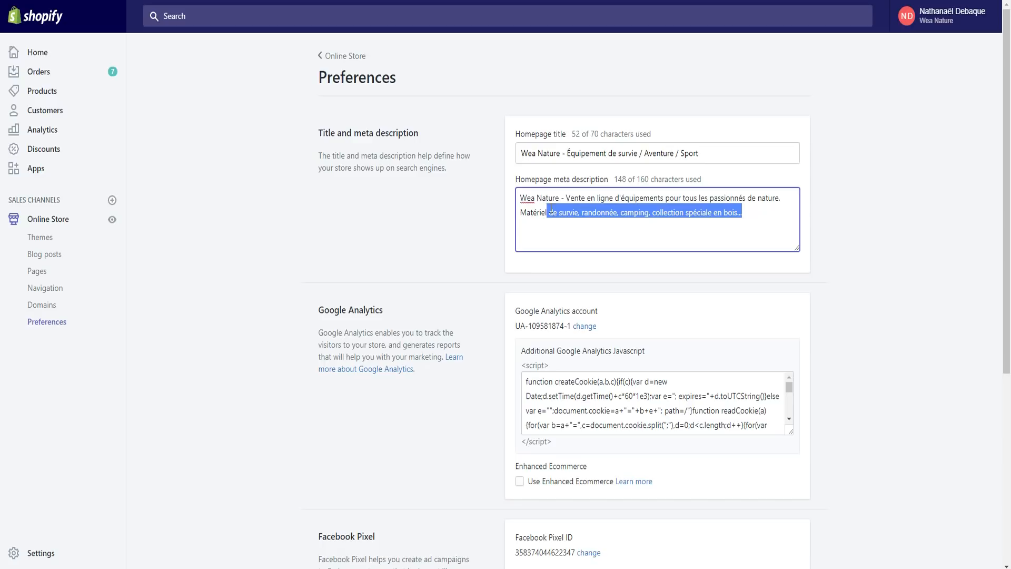
pyautogui.click(653, 201)
pyautogui.click(760, 214)
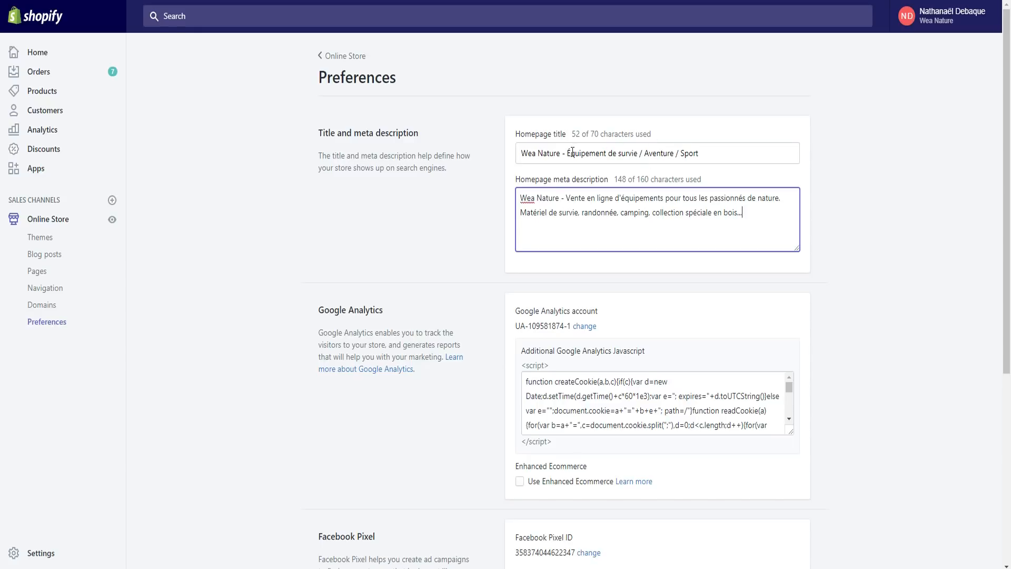
# Examine the keywords used in the homepage title, including the final word "Sport"
pyautogui.doubleClick(680, 155)
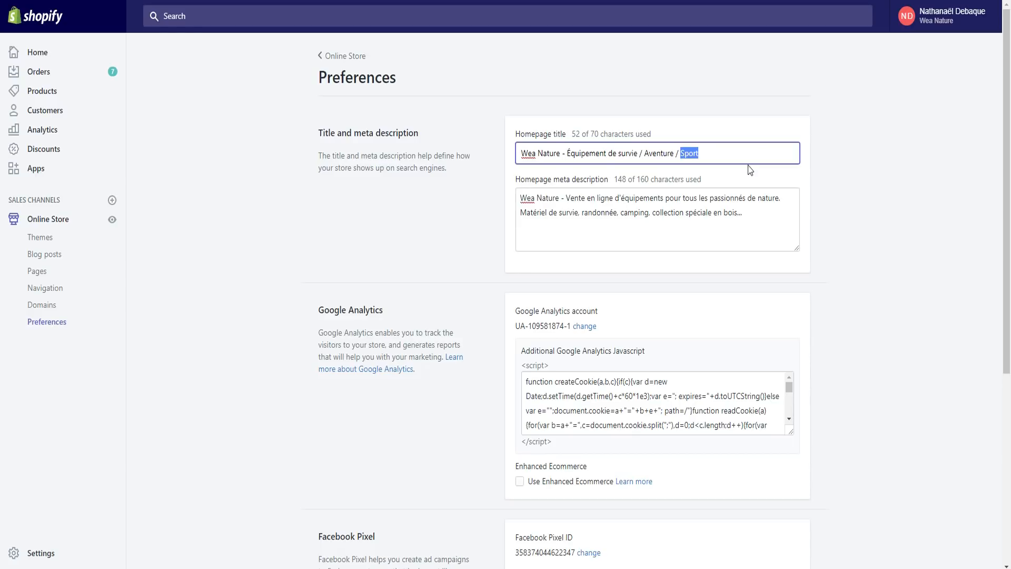
pyautogui.moveTo(712, 155); pyautogui.dragTo(678, 157)
pyautogui.click(745, 229)
pyautogui.doubleClick(700, 154)
pyautogui.click(770, 214)
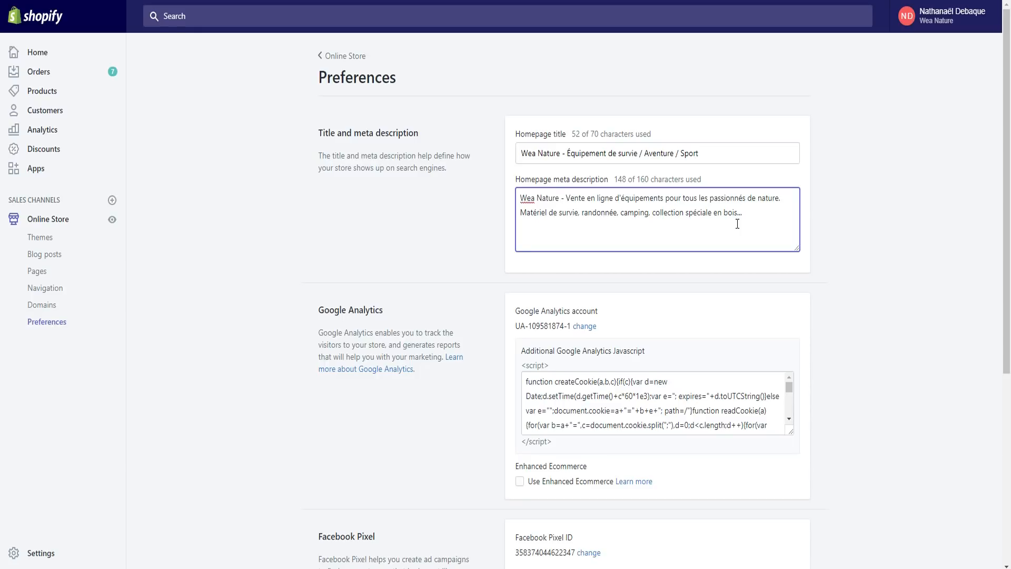
pyautogui.tripleClick(717, 160)
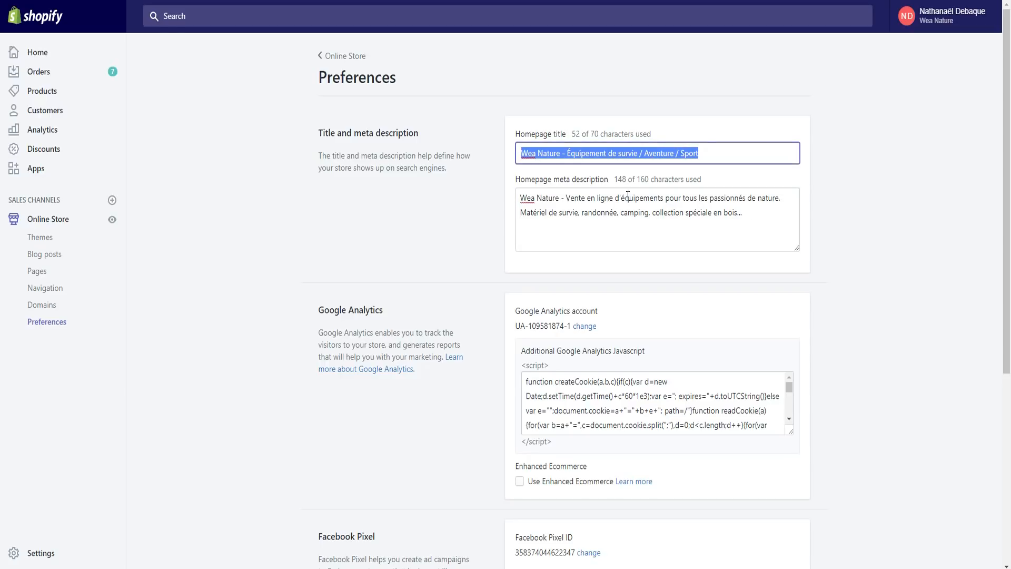
pyautogui.click(579, 209)
pyautogui.click(746, 160)
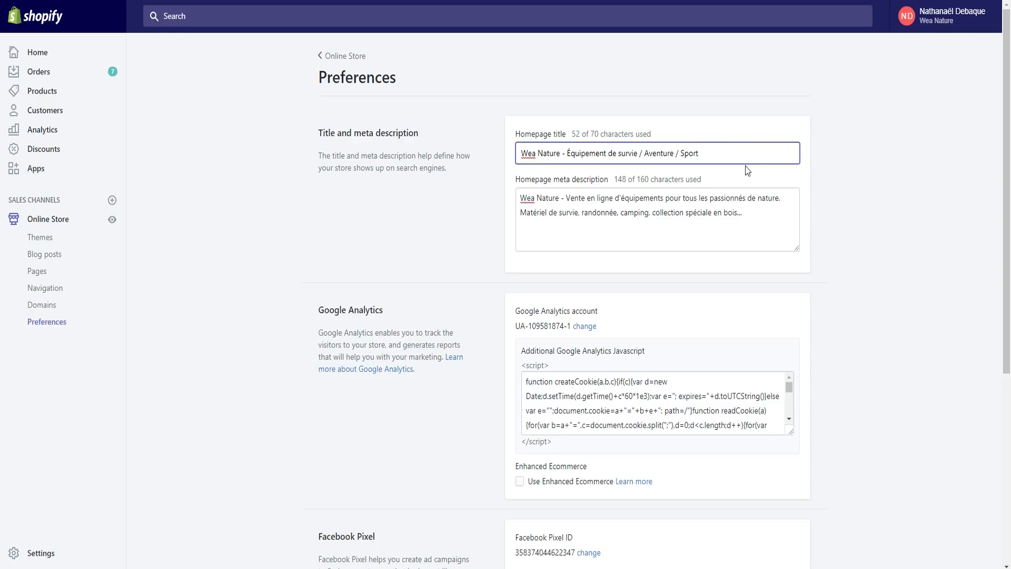
# Reread the full homepage meta description and its character allowance
pyautogui.moveTo(711, 187); pyautogui.dragTo(642, 237)
pyautogui.click(717, 213)
pyautogui.scroll(-3, 374, 163)
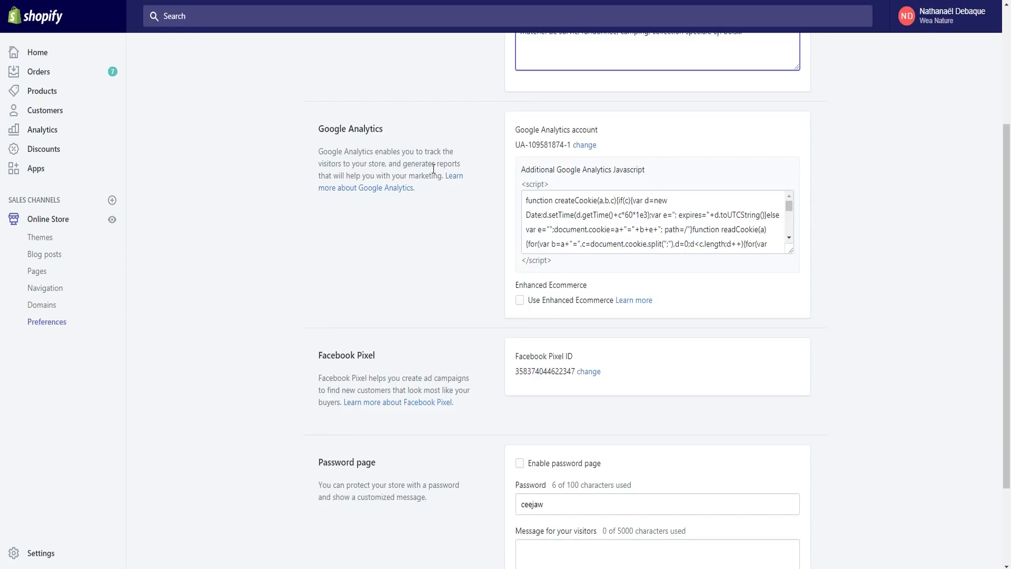
pyautogui.scroll(3, 424, 172)
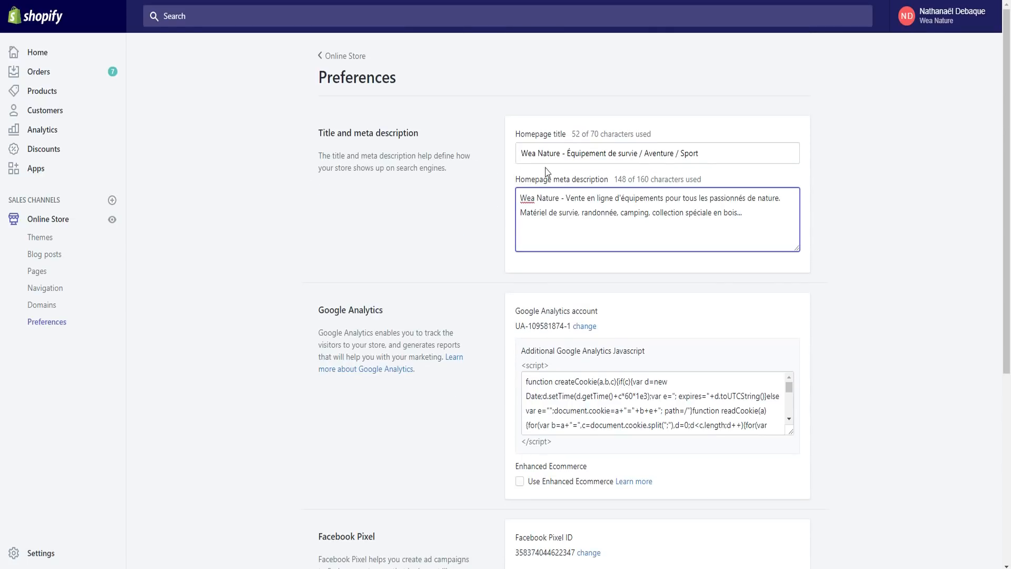
pyautogui.moveTo(755, 213); pyautogui.dragTo(465, 193)
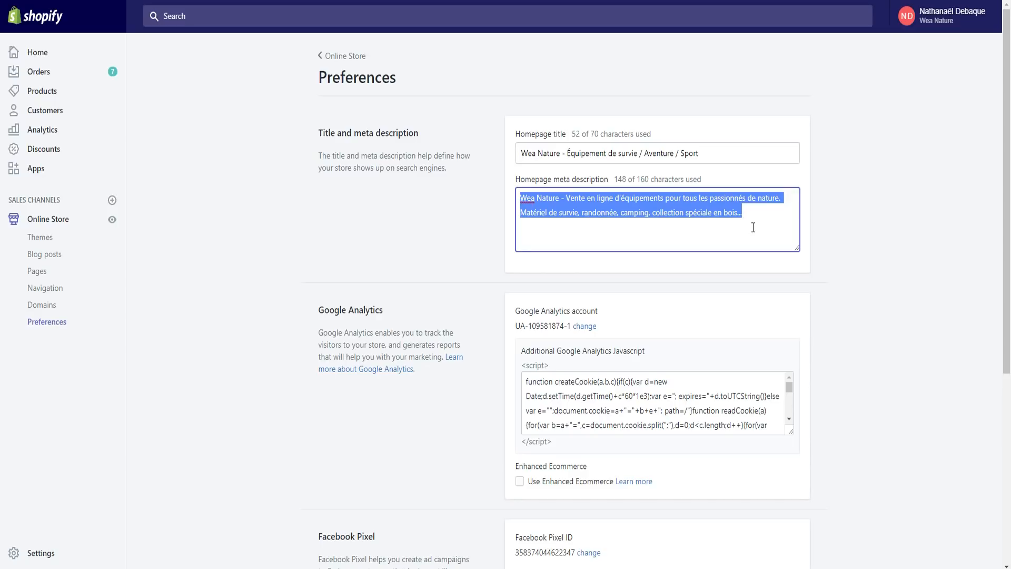
pyautogui.click(768, 229)
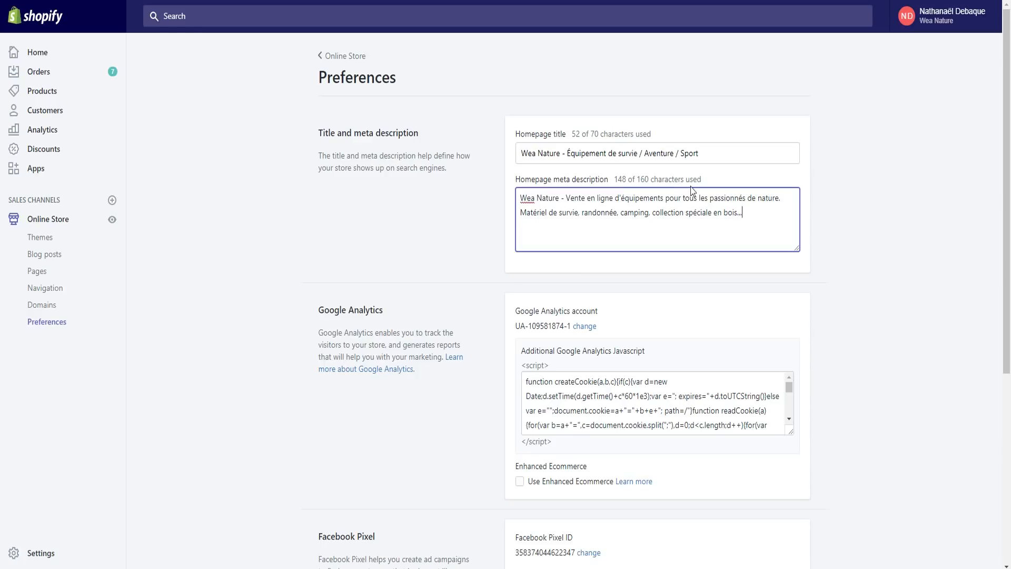
# Review the Google Analytics section and open its account code for replacement
pyautogui.scroll(-5, 610, 151)
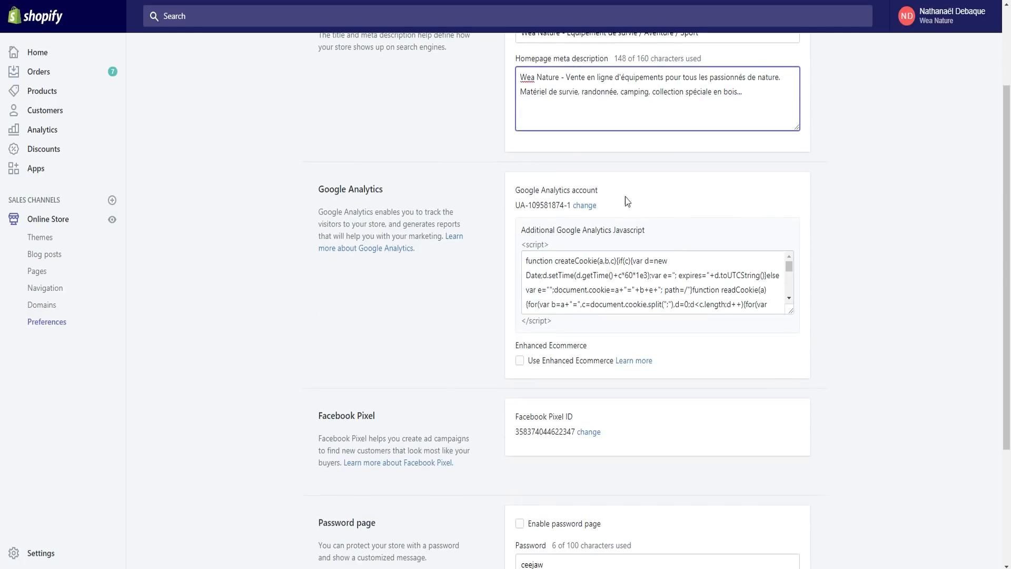
pyautogui.scroll(1, 638, 235)
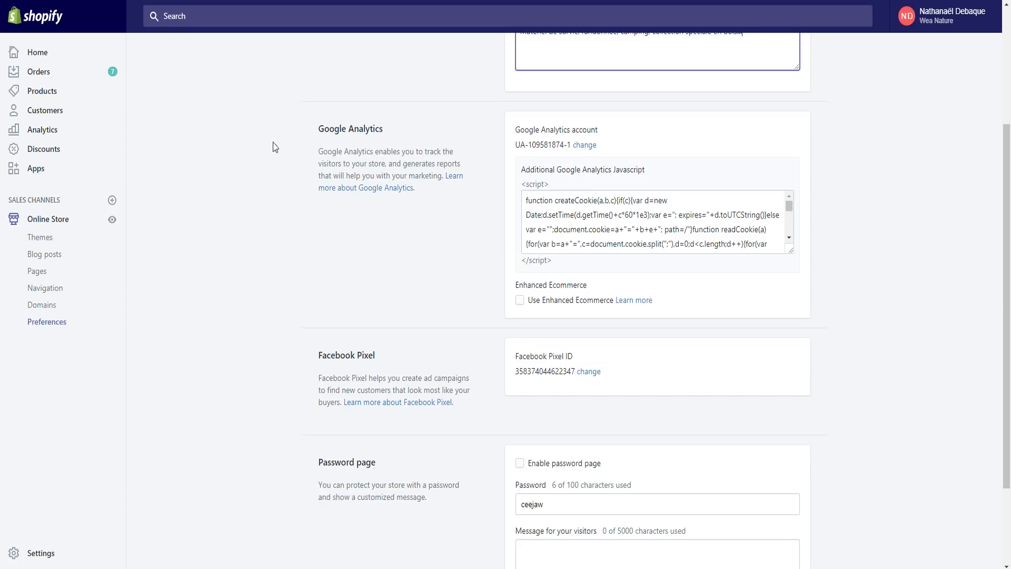
pyautogui.moveTo(509, 129); pyautogui.dragTo(716, 333)
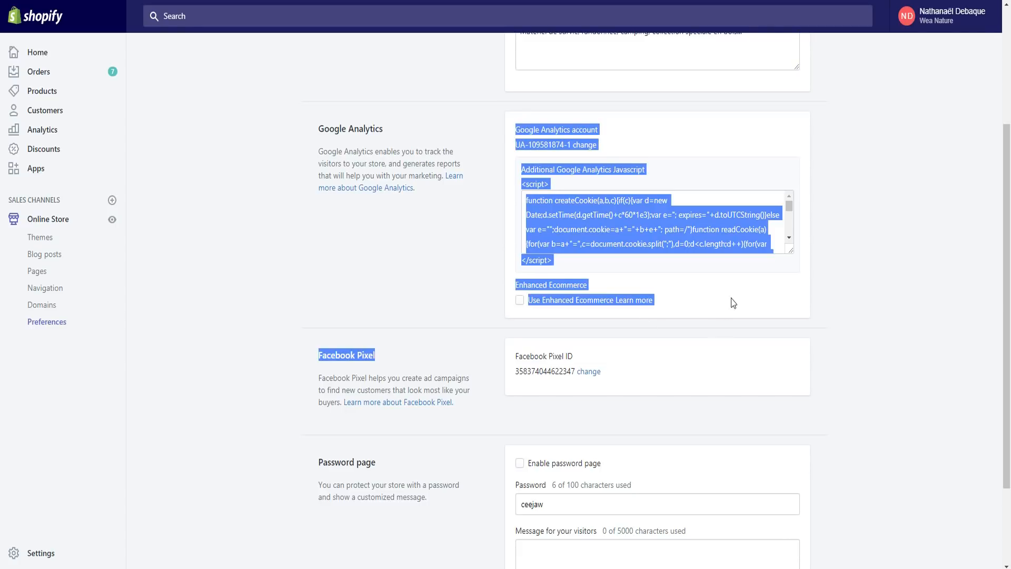
pyautogui.click(474, 223)
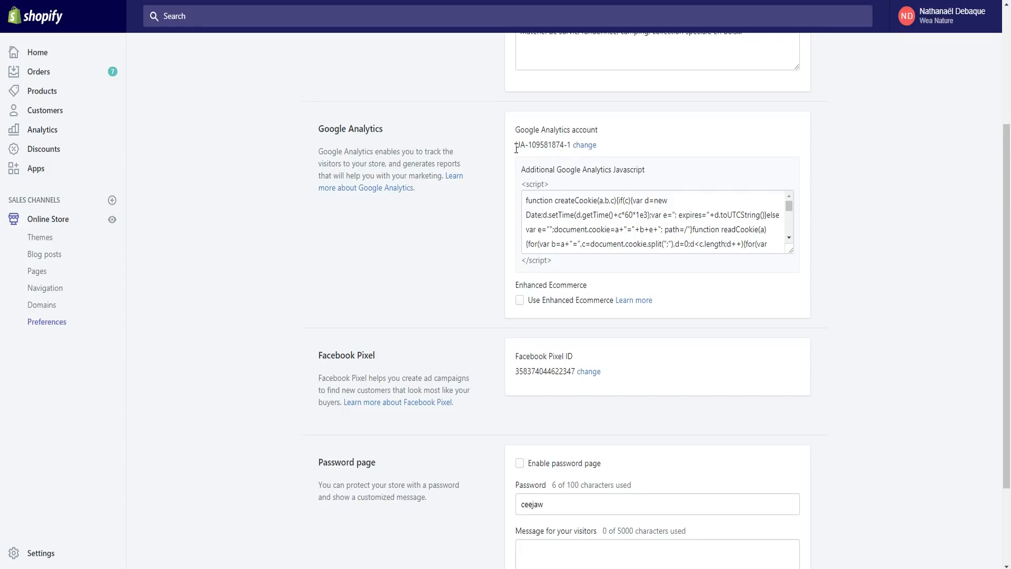
pyautogui.click(585, 146)
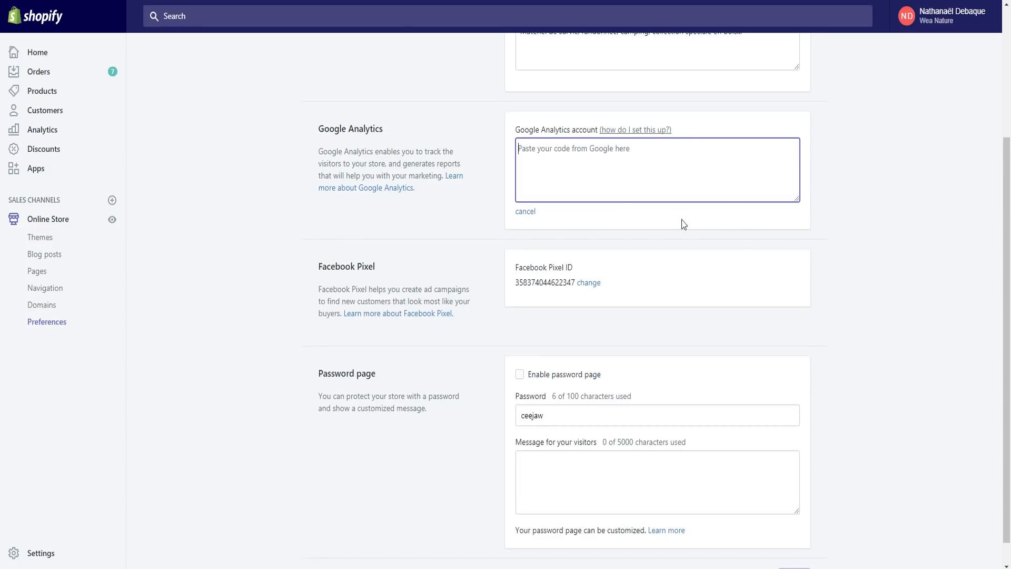
pyautogui.scroll(2, 711, 223)
pyautogui.click(633, 280)
pyautogui.scroll(-1, 541, 279)
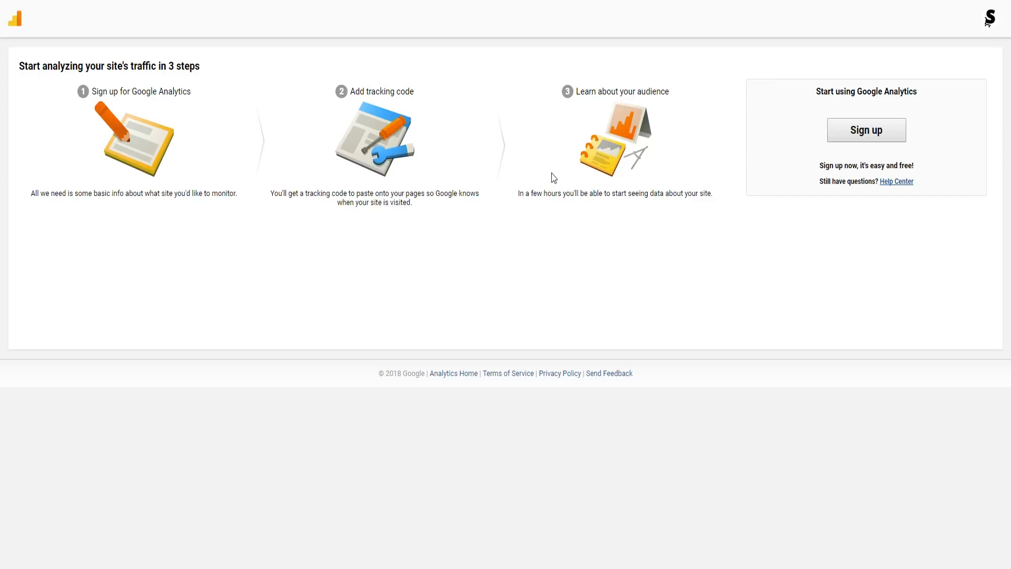
# Switch to Google Analytics, start the sign-up and look over the new account form
pyautogui.click(861, 133)
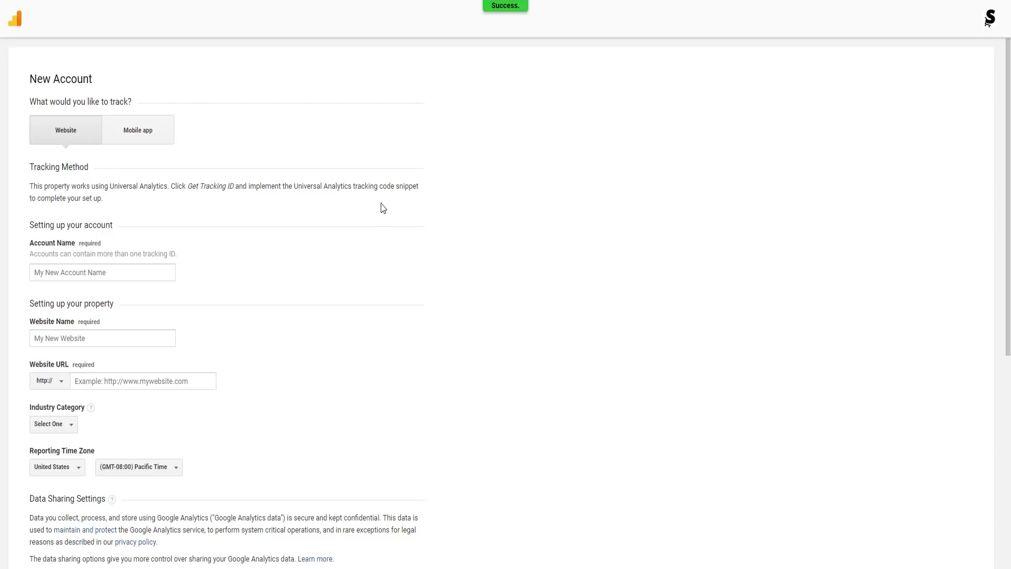
pyautogui.scroll(-2, 84, 214)
pyautogui.scroll(2, 70, 246)
# Try to load the account creation page from the analytics.google.fr address
pyautogui.write('fr')
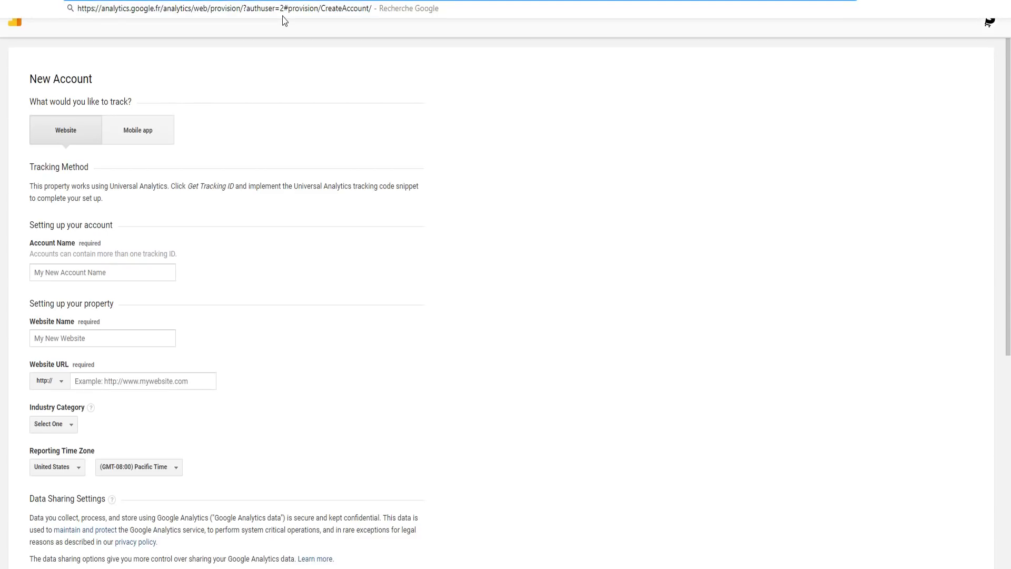
pyautogui.press('Return')
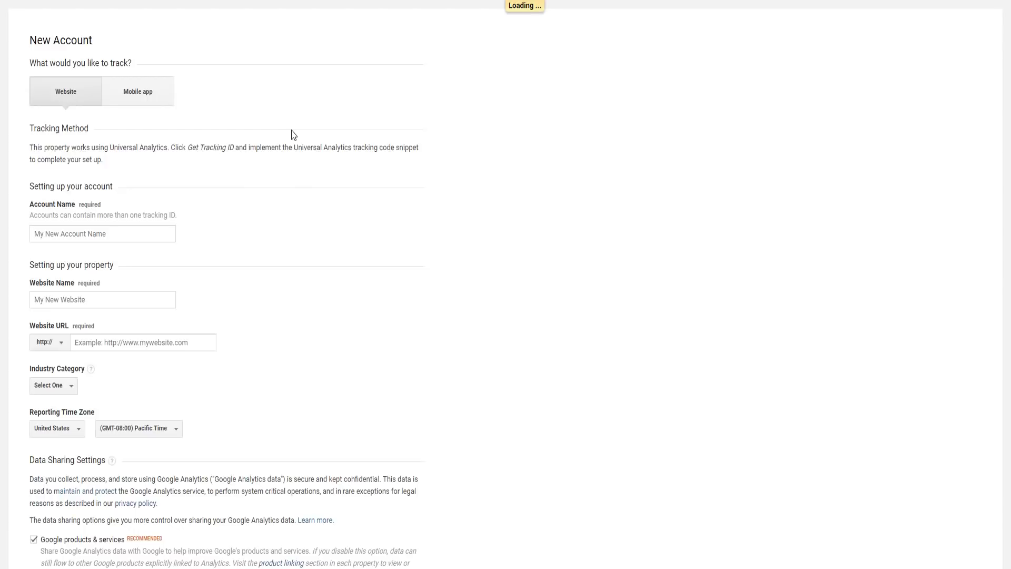
pyautogui.scroll(-3, 296, 135)
pyautogui.scroll(3, 308, 179)
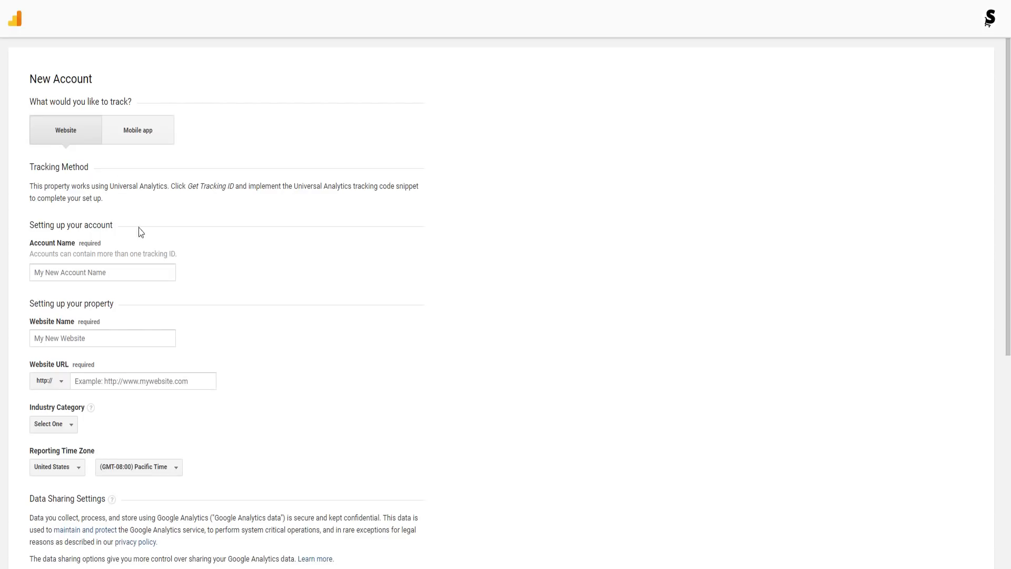
# Enter "Boutique TEST" as both the account name and the website name
pyautogui.scroll(-1, 106, 131)
pyautogui.scroll(1, 30, 100)
pyautogui.click(72, 272)
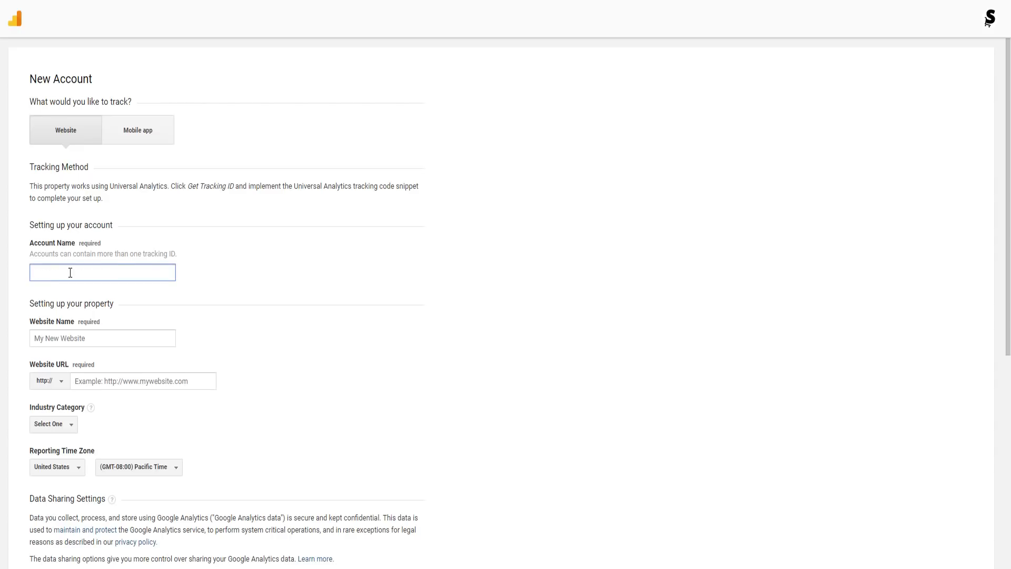
pyautogui.press('BackSpace')
pyautogui.write('Boutique')
pyautogui.press('BackSpace')
pyautogui.press('BackSpace')
pyautogui.press('BackSpace')
pyautogui.write('ue TEST')
pyautogui.click(106, 340)
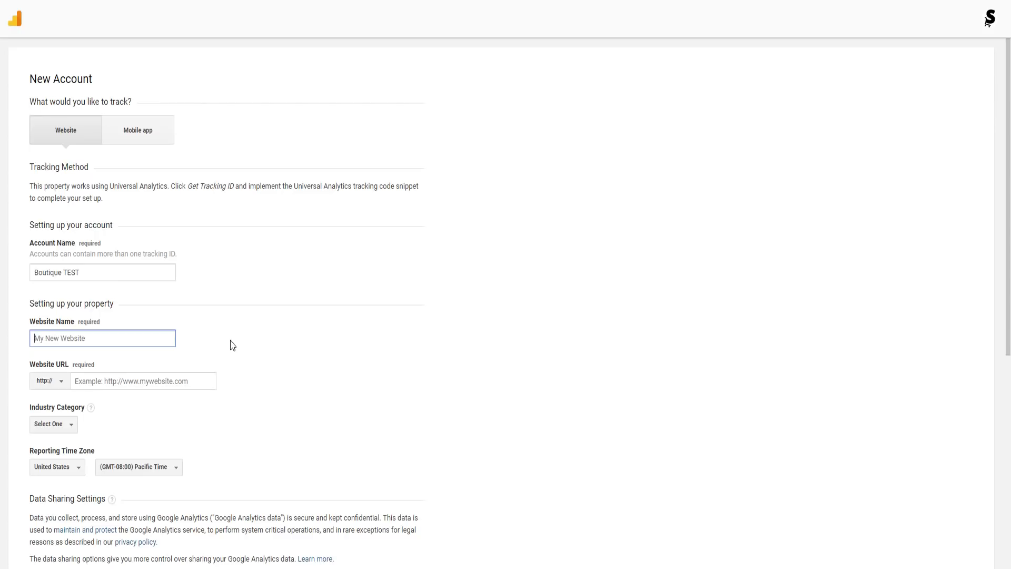
pyautogui.write('Boutique TEST')
pyautogui.click(124, 383)
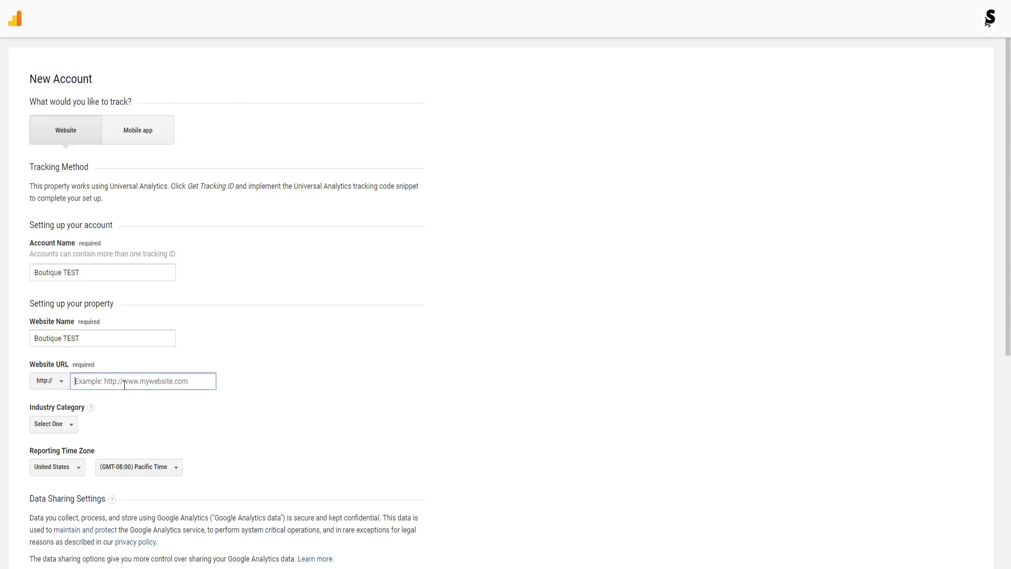
pyautogui.write('www.')
pyautogui.write('boutiquetest.com')
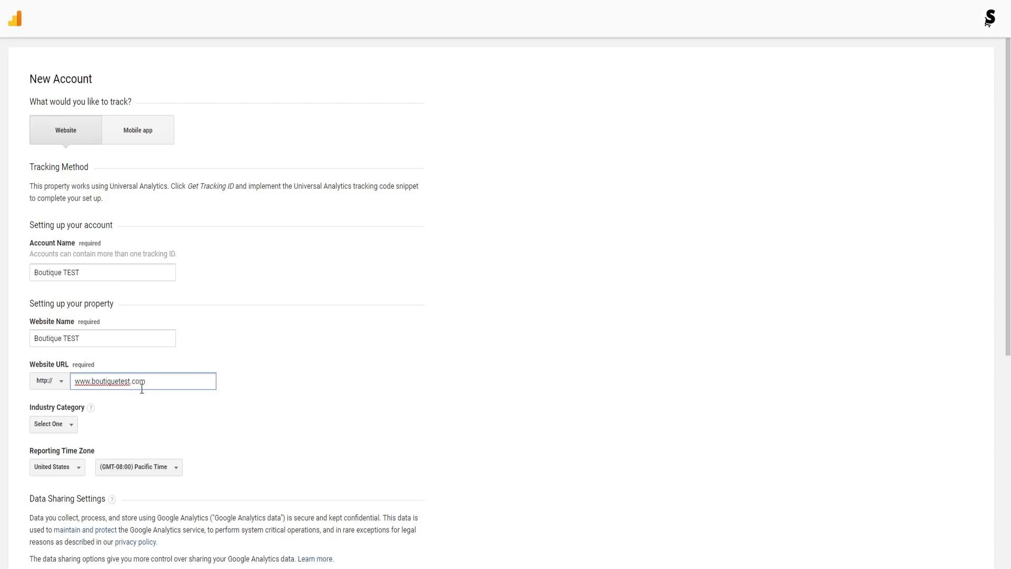
pyautogui.moveTo(162, 378); pyautogui.dragTo(36, 385)
pyautogui.click(130, 381)
pyautogui.moveTo(174, 385); pyautogui.dragTo(58, 384)
pyautogui.click(147, 397)
pyautogui.scroll(-1, 135, 398)
pyautogui.moveTo(157, 321); pyautogui.dragTo(38, 324)
pyautogui.click(169, 350)
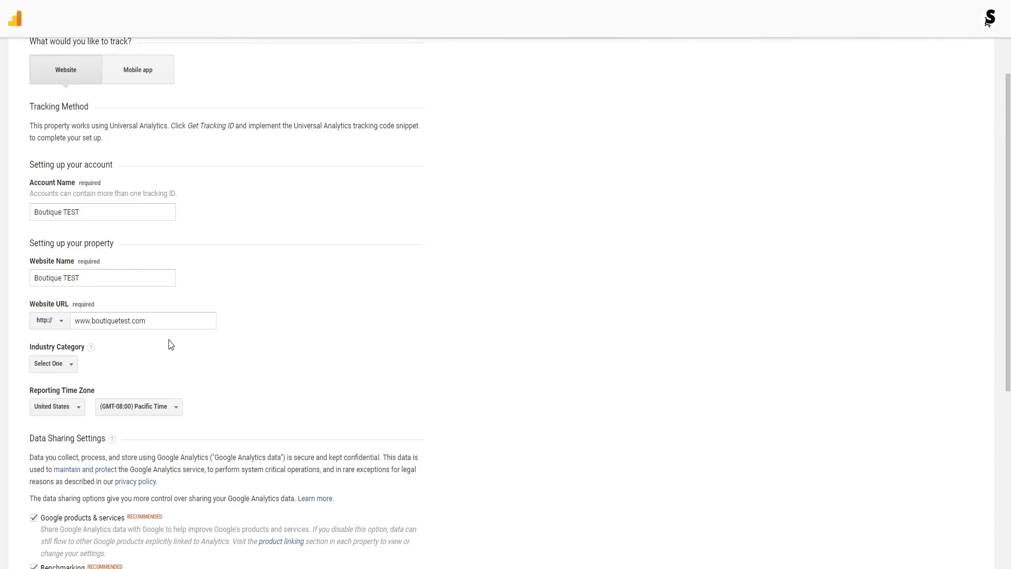
pyautogui.click(131, 321)
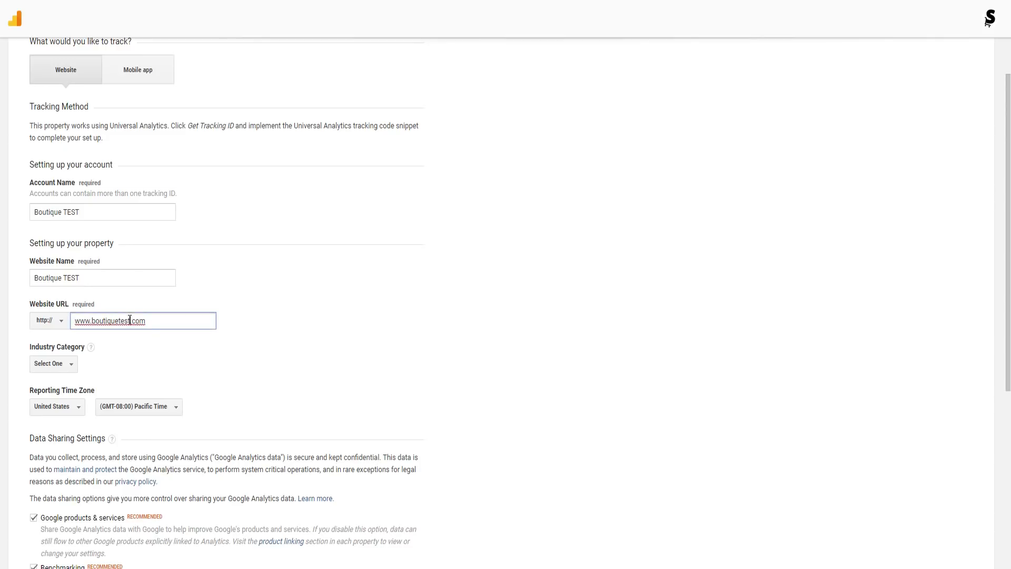
pyautogui.write('.myshopify')
pyautogui.press('BackSpace')
pyautogui.press('BackSpace')
pyautogui.press('BackSpace')
pyautogui.press('BackSpace')
pyautogui.press('BackSpace')
pyautogui.press('BackSpace')
pyautogui.press('BackSpace')
pyautogui.press('BackSpace')
pyautogui.press('BackSpace')
pyautogui.press('BackSpace')
pyautogui.moveTo(151, 322); pyautogui.dragTo(47, 326)
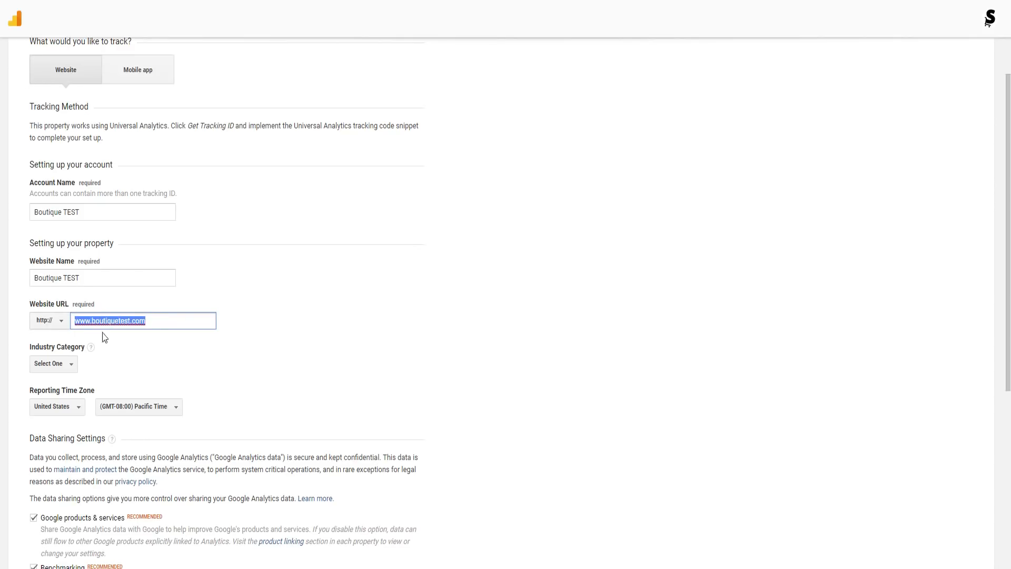
pyautogui.click(158, 322)
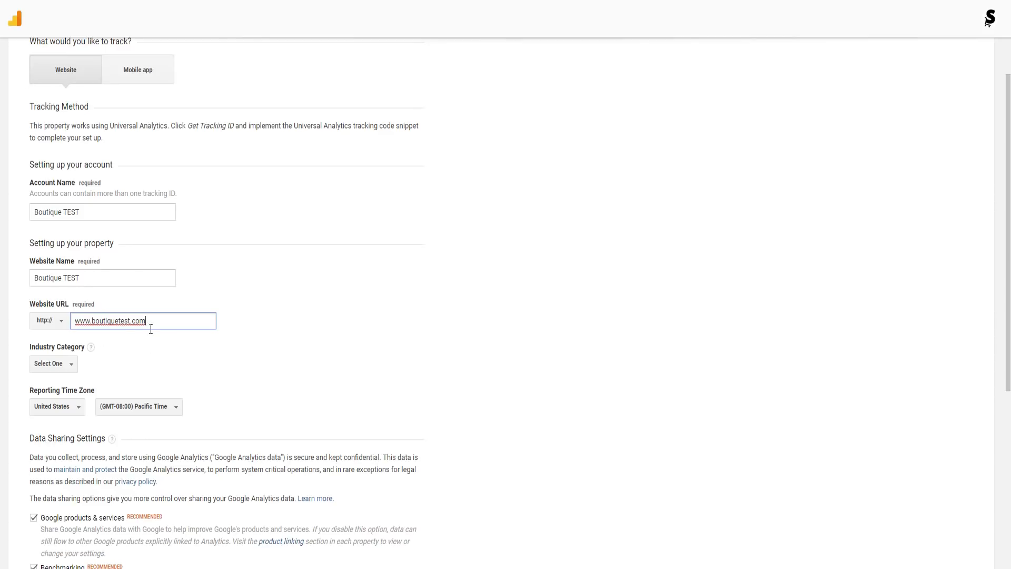
# Set the website's industry category to Shopping
pyautogui.scroll(-2, 160, 344)
pyautogui.click(59, 244)
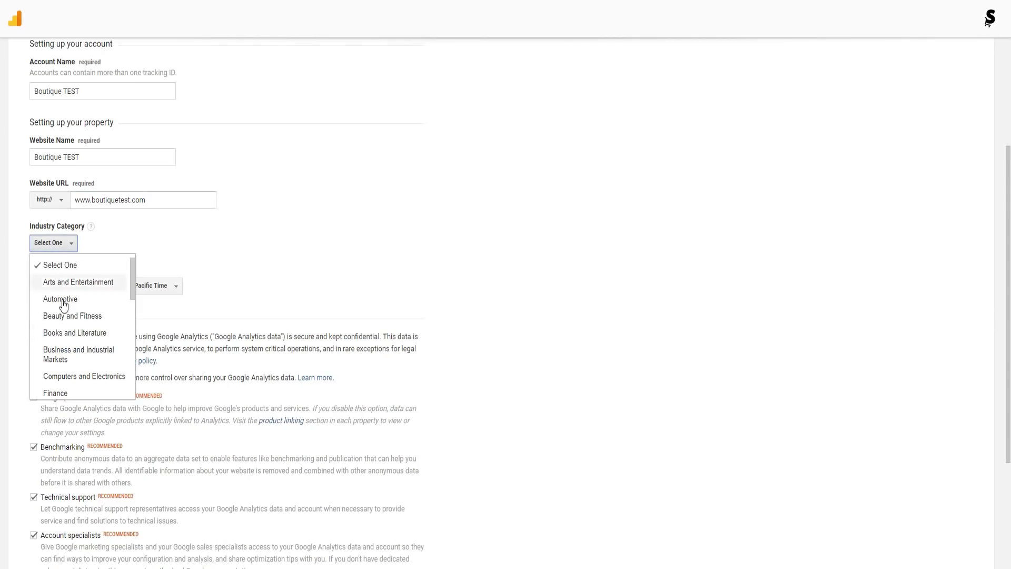
pyautogui.scroll(-5, 79, 332)
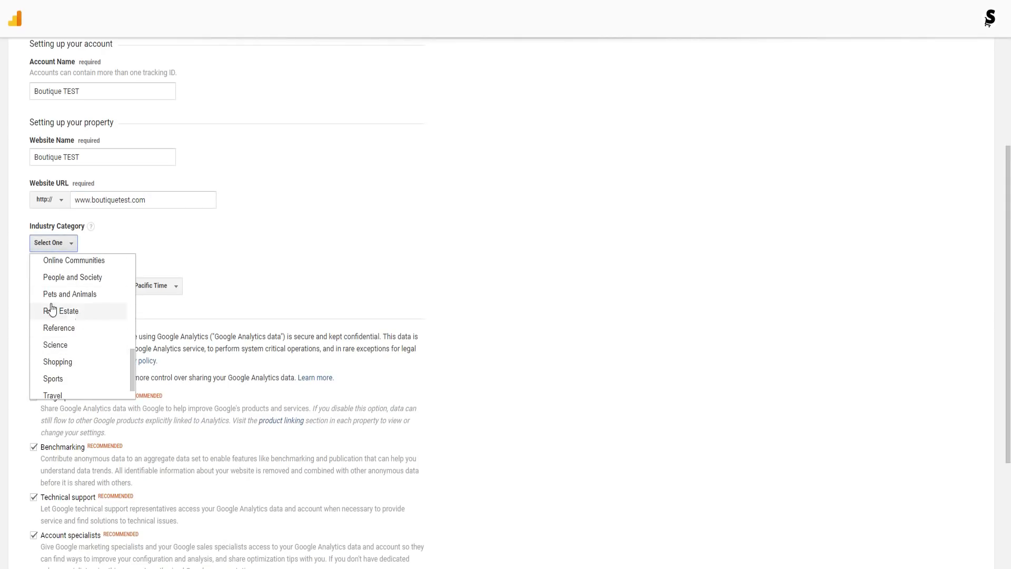
pyautogui.scroll(-1, 59, 342)
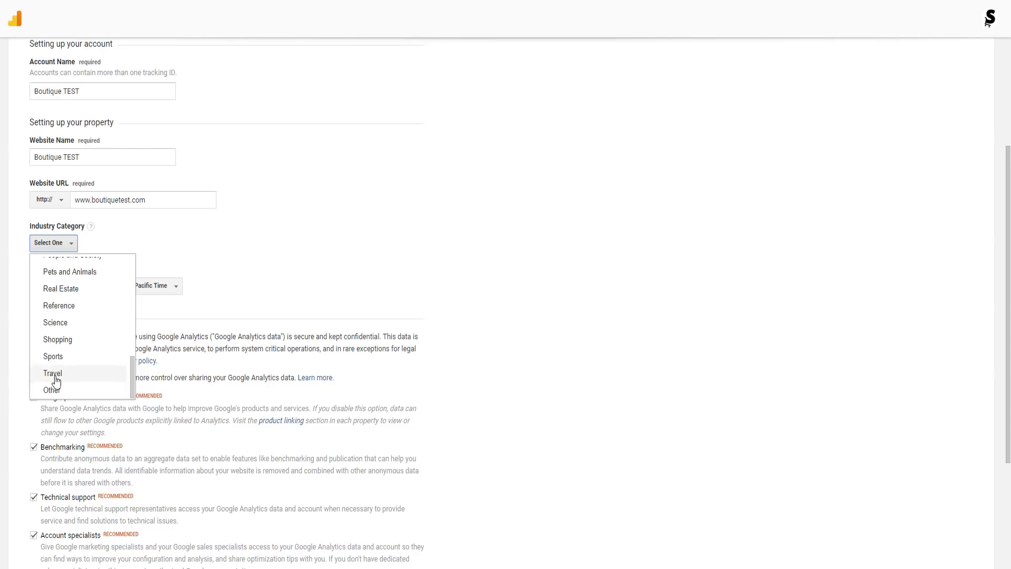
pyautogui.click(58, 340)
# Set the reporting time zone country to France
pyautogui.scroll(-1, 59, 342)
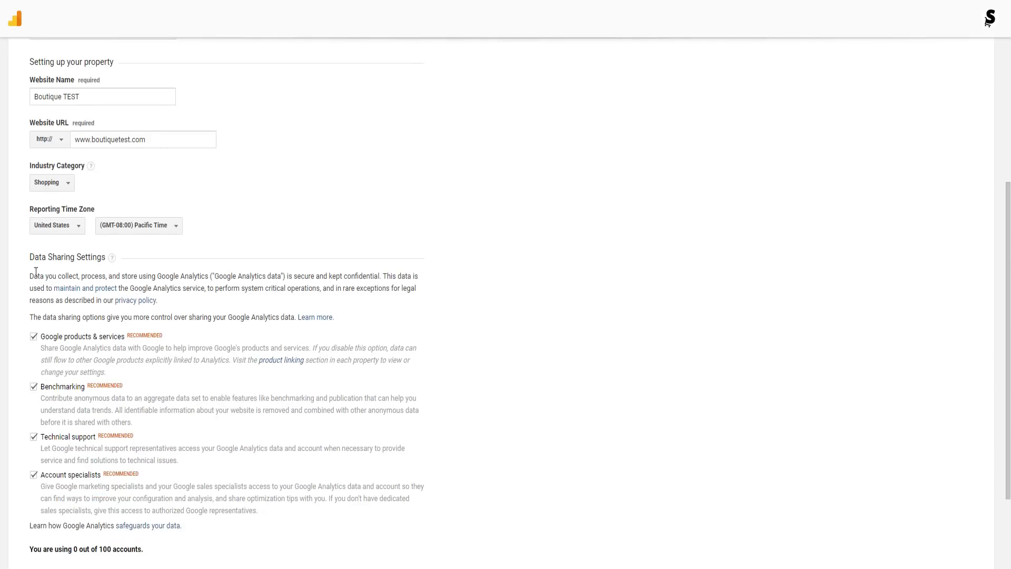
pyautogui.click(58, 230)
pyautogui.click(87, 248)
pyautogui.write('Fran,ce')
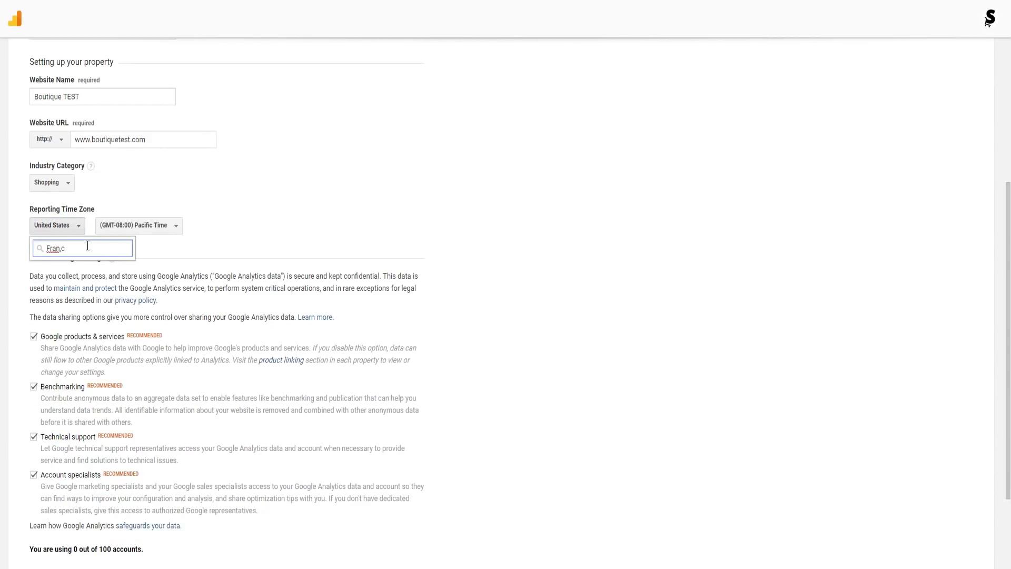
pyautogui.click(85, 268)
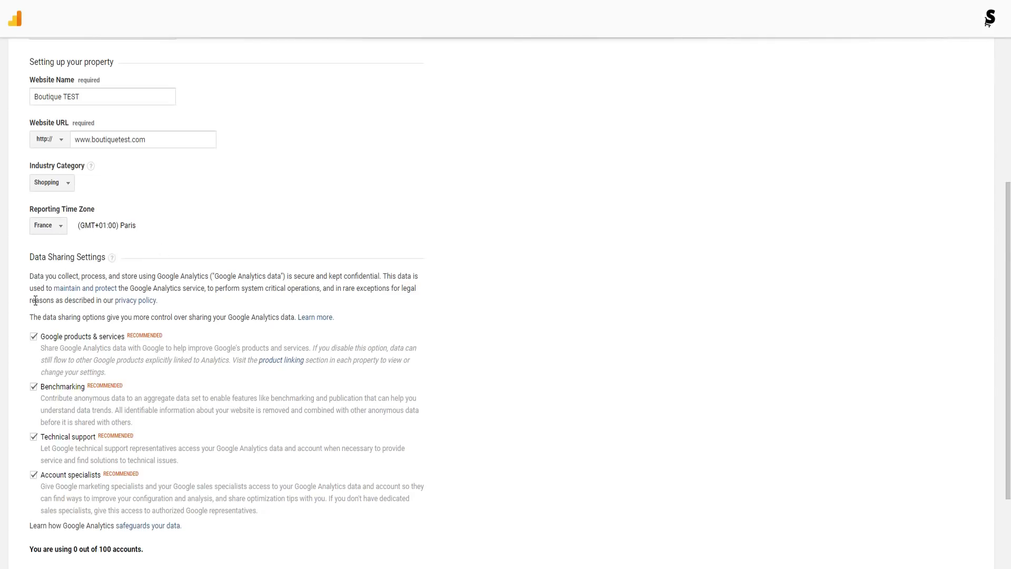
# Turn off all four data sharing options, from Google products & services to Account specialists, and request the tracking ID
pyautogui.scroll(-3, 35, 300)
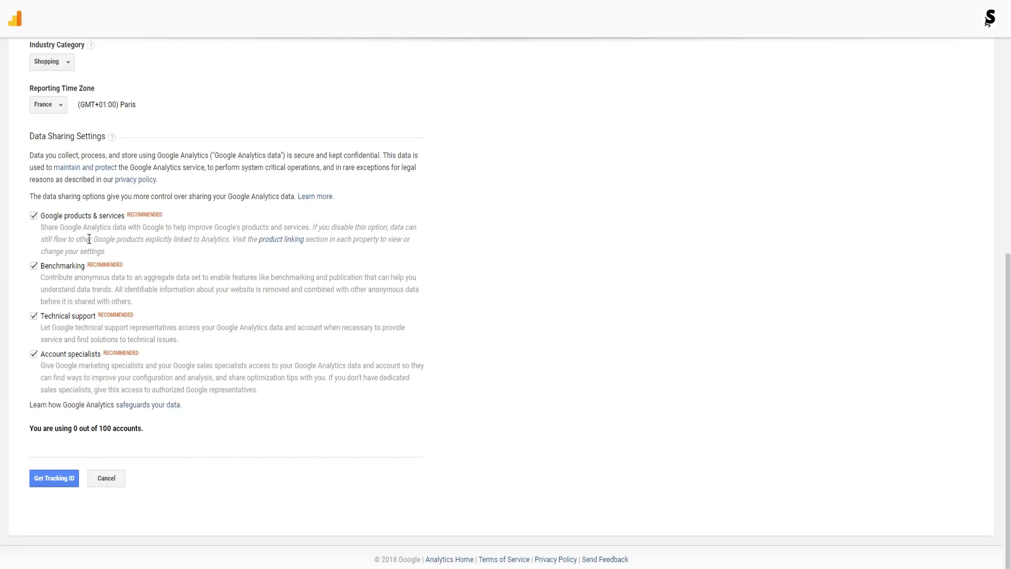
pyautogui.click(33, 215)
pyautogui.click(33, 266)
pyautogui.click(33, 315)
pyautogui.click(33, 354)
pyautogui.click(48, 477)
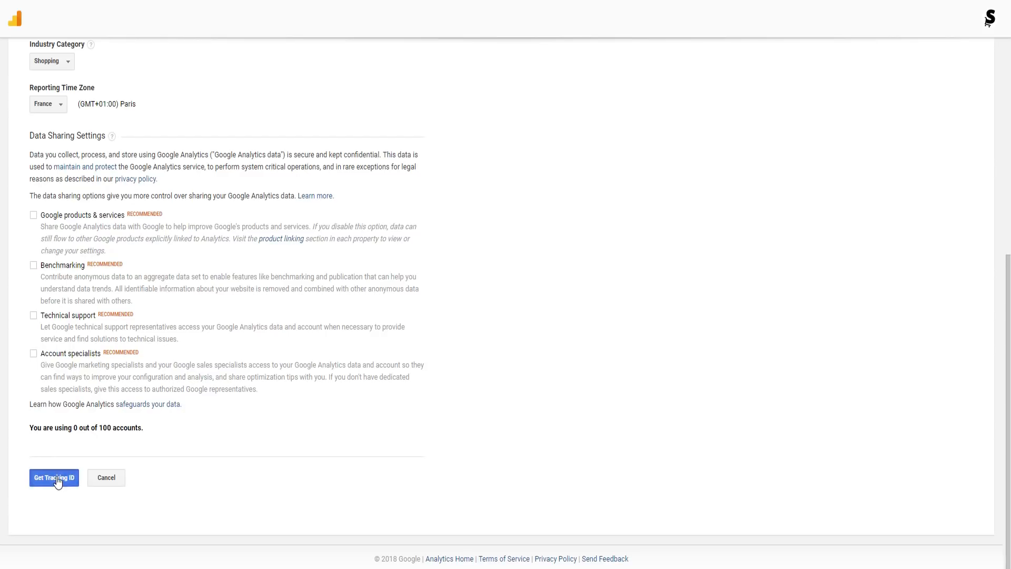
# Choose France as the country for the terms of service agreement
pyautogui.click(370, 306)
pyautogui.click(377, 320)
pyautogui.write('France')
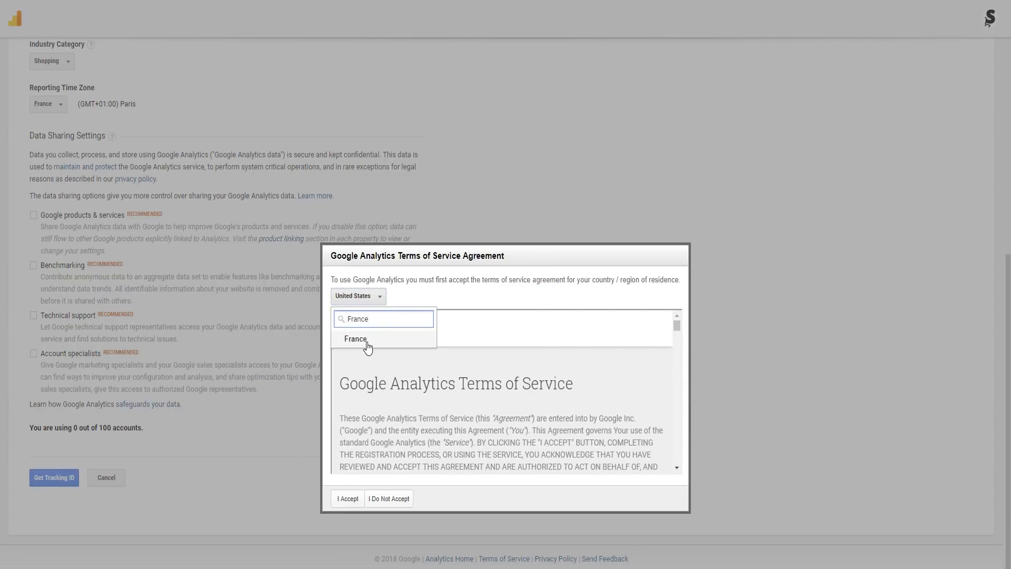
pyautogui.click(421, 338)
# Skim the French terms of service to the end and accept the agreement
pyautogui.scroll(-5, 506, 372)
pyautogui.scroll(-5, 506, 372)
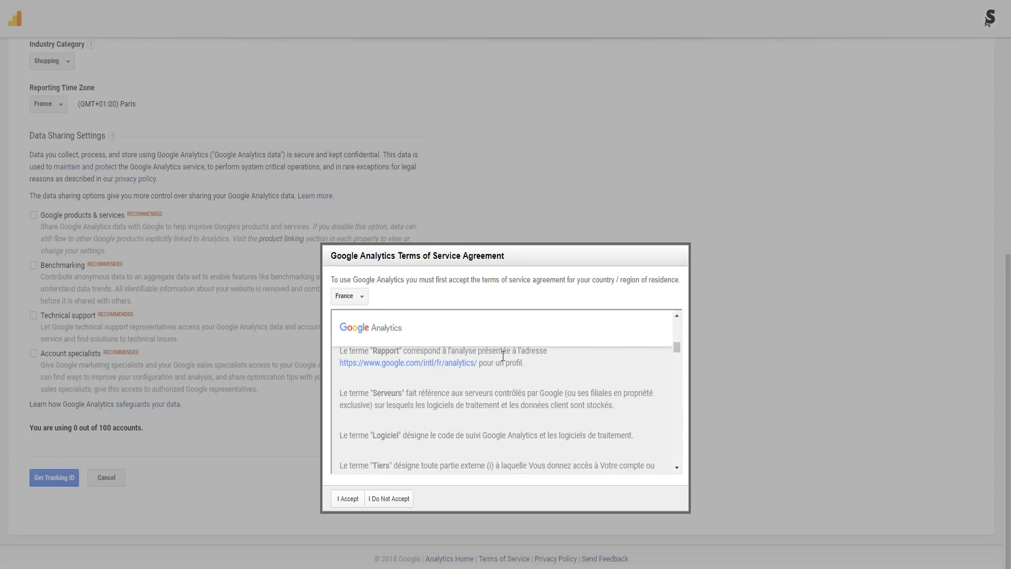
pyautogui.scroll(-3, 502, 397)
pyautogui.scroll(-15, 503, 397)
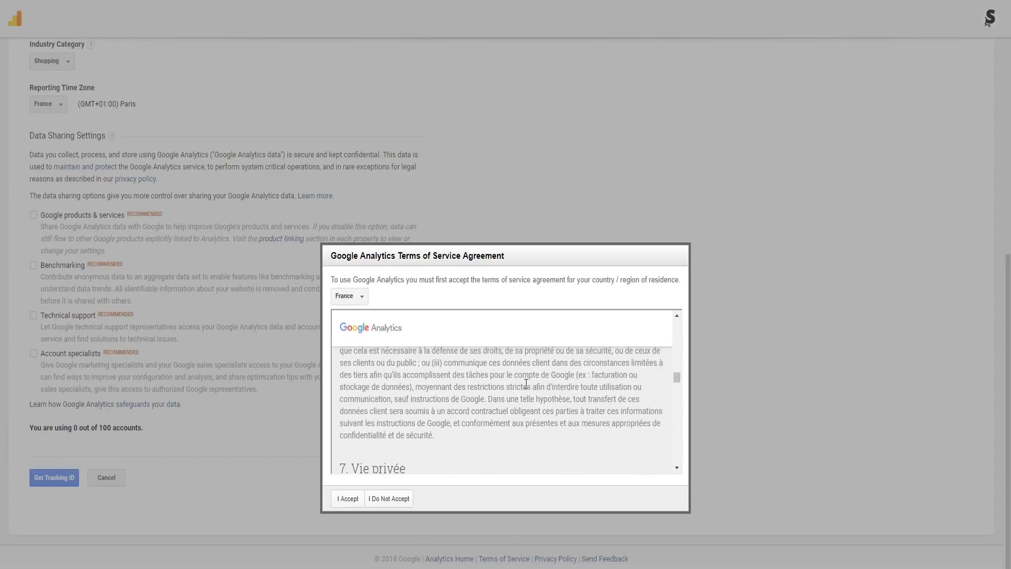
pyautogui.scroll(-10, 454, 371)
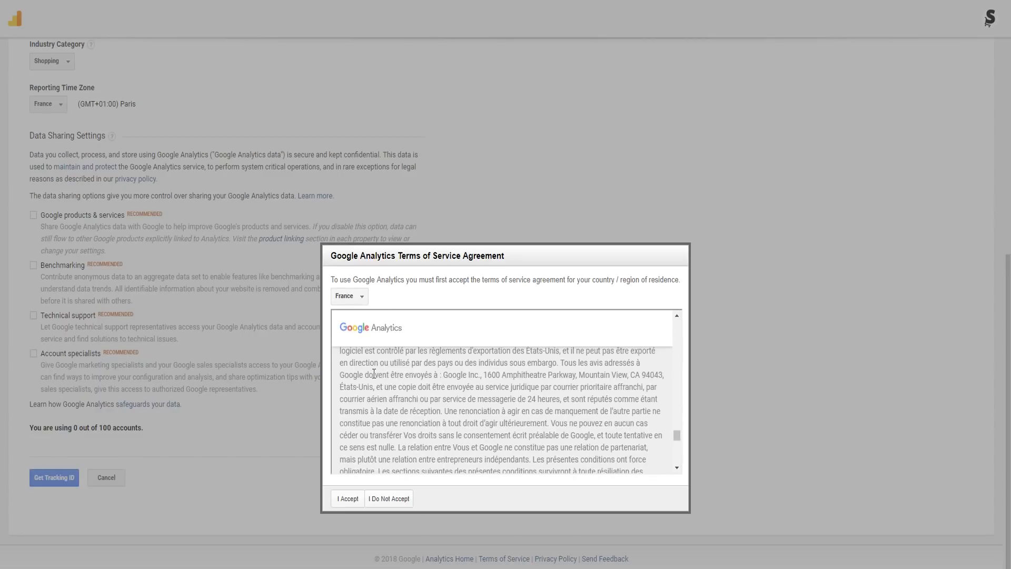
pyautogui.scroll(-4, 400, 403)
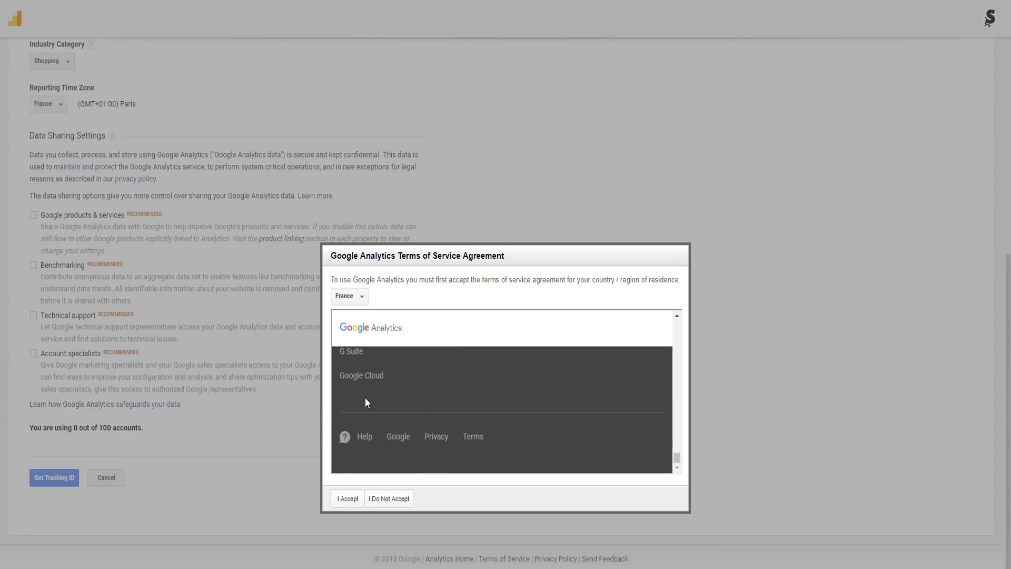
pyautogui.scroll(6, 433, 368)
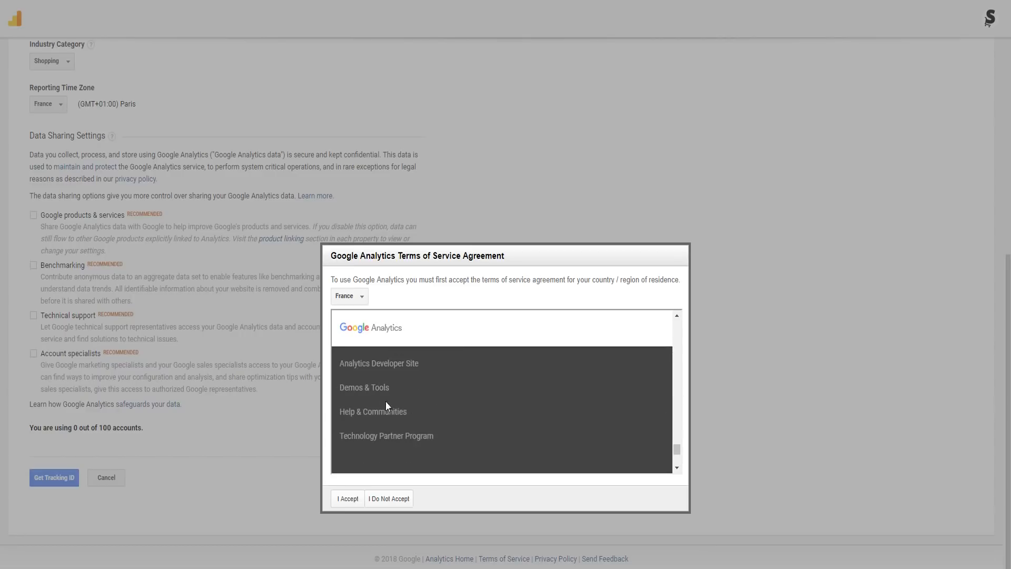
pyautogui.scroll(-10, 450, 397)
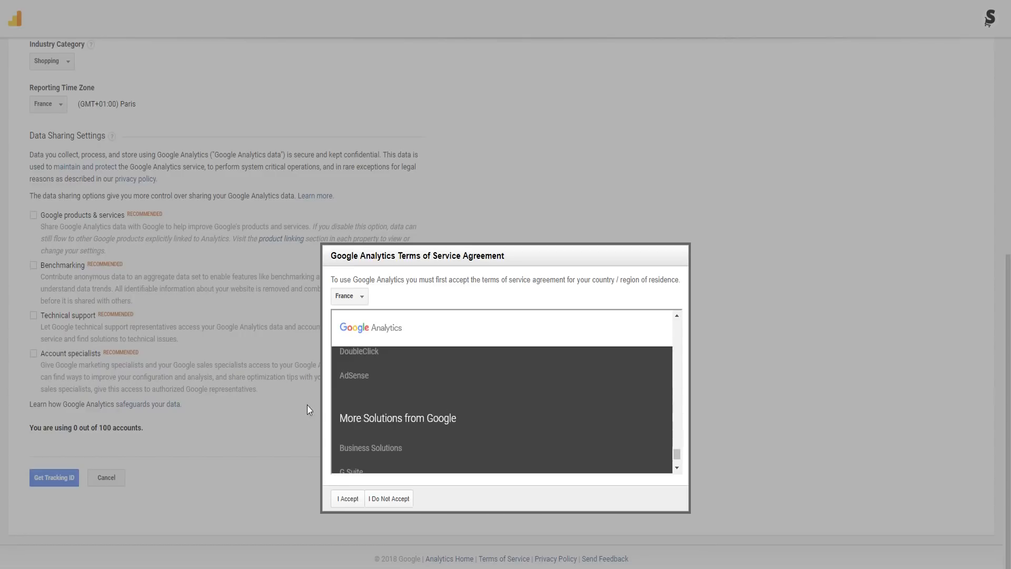
pyautogui.click(346, 501)
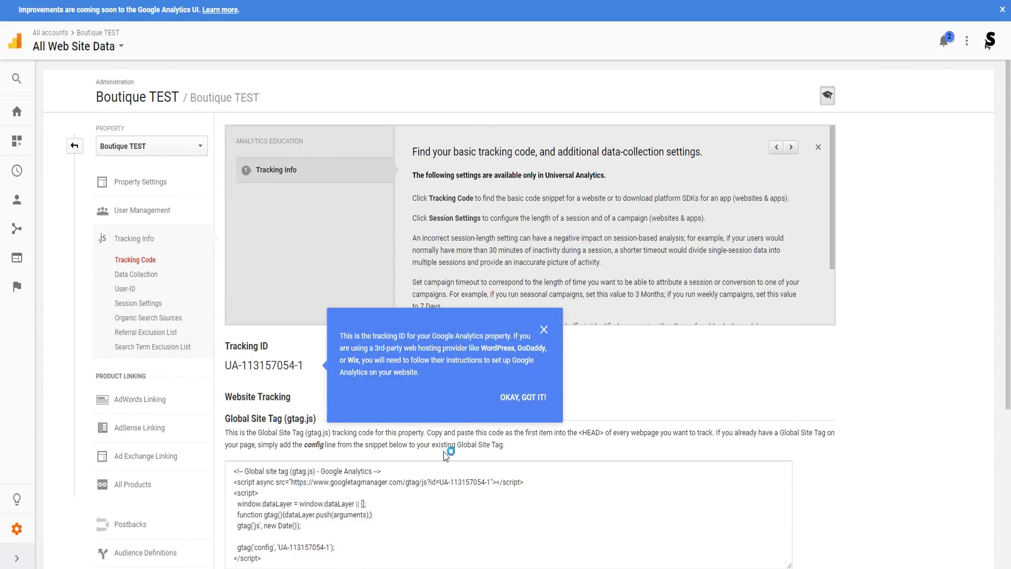
# Dismiss the tracking ID tip and copy the whole Global Site Tag (gtag.js) snippet
pyautogui.click(544, 329)
pyautogui.scroll(-3, 345, 350)
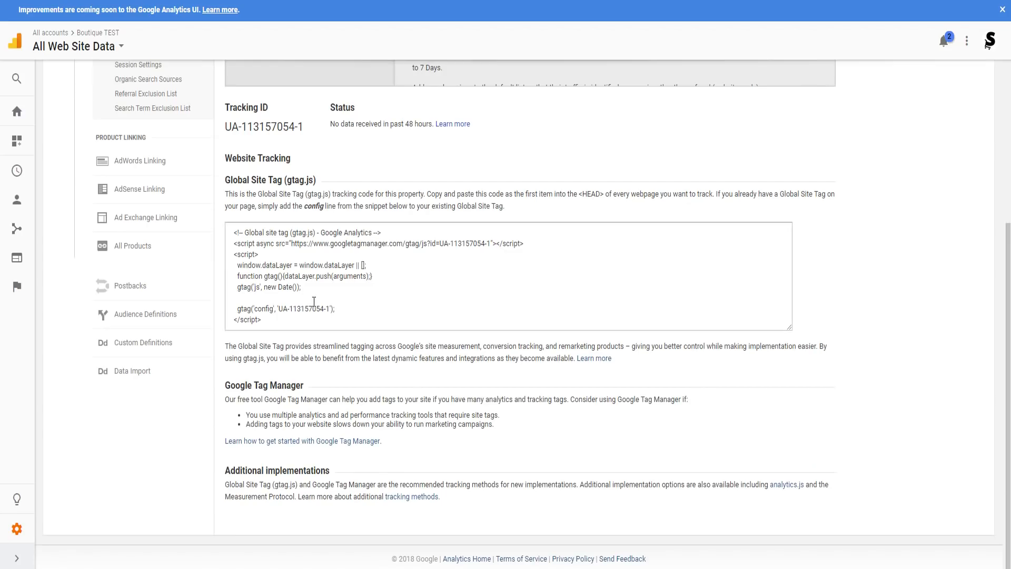
pyautogui.moveTo(278, 385); pyautogui.dragTo(233, 285)
pyautogui.rightClick(264, 311)
pyautogui.click(283, 318)
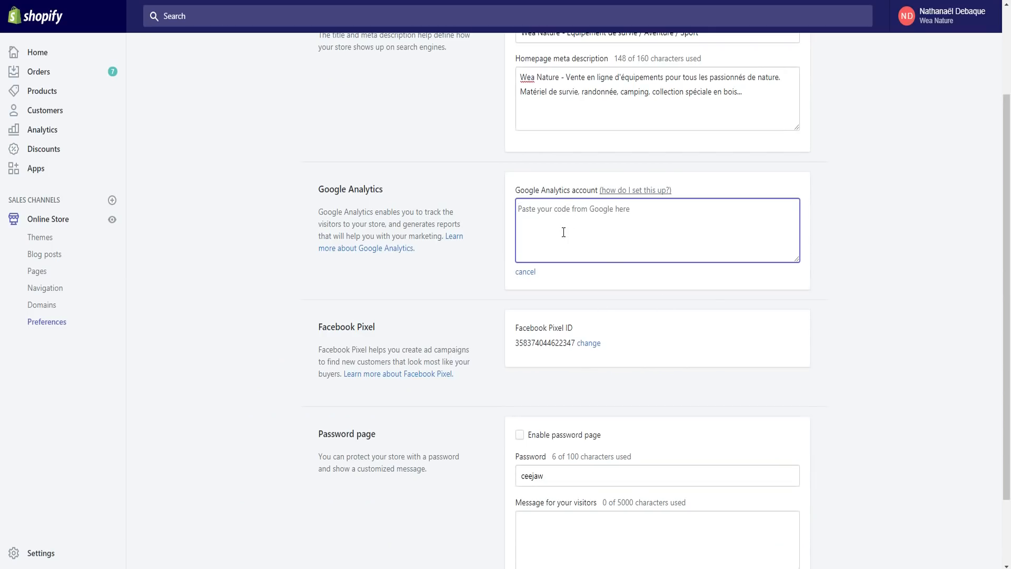
# Paste the copied tracking code into the Google Analytics account field in Shopify's preferences, and reload the preferences page without saving
pyautogui.rightClick(567, 233)
pyautogui.click(591, 299)
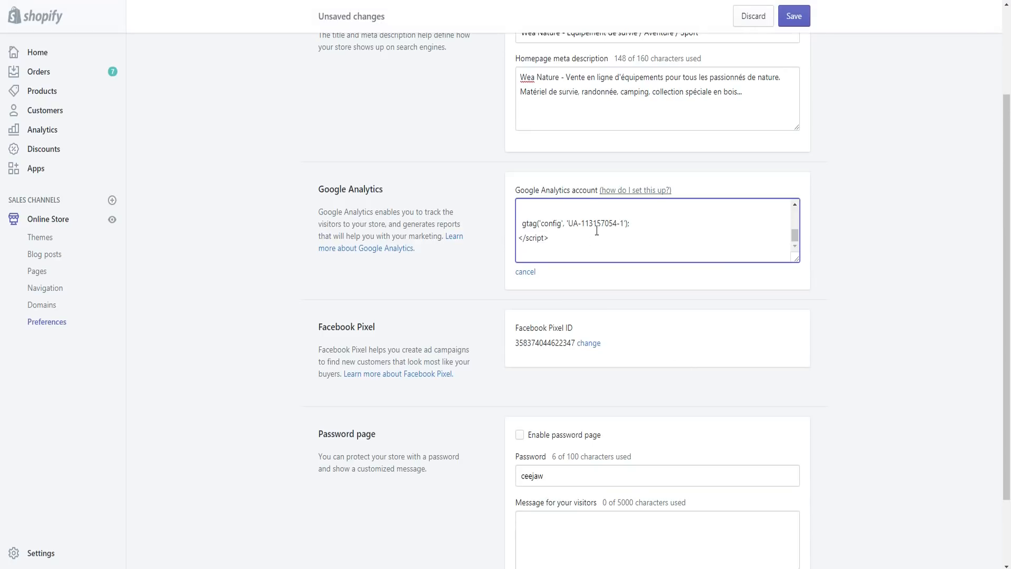
pyautogui.scroll(5, 592, 233)
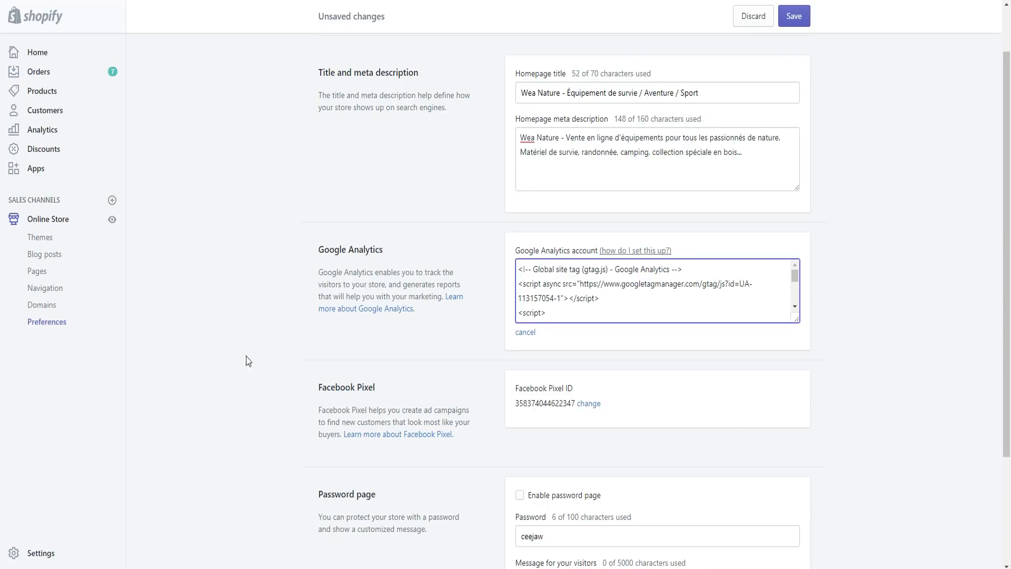
pyautogui.click(41, 323)
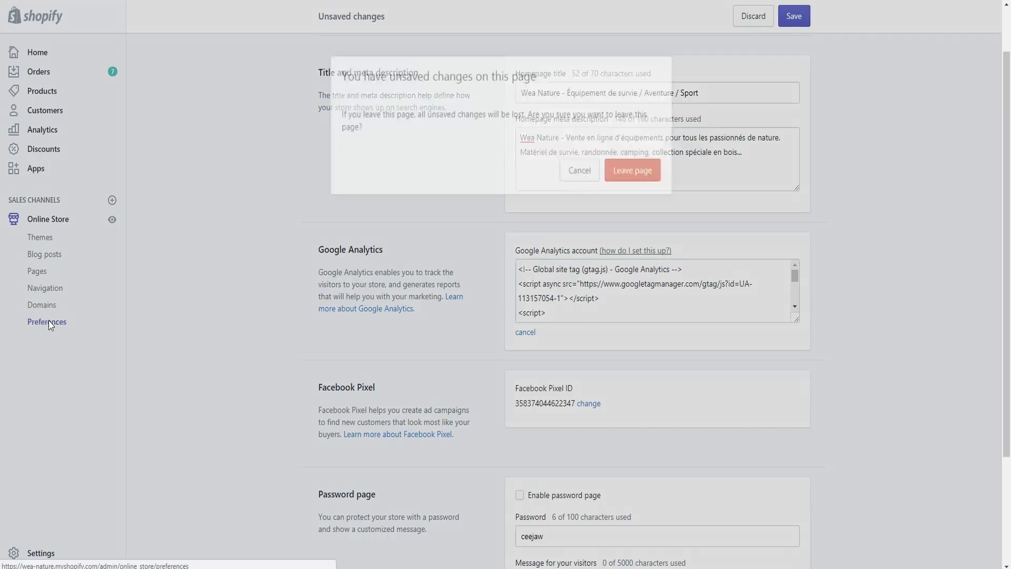
pyautogui.click(626, 169)
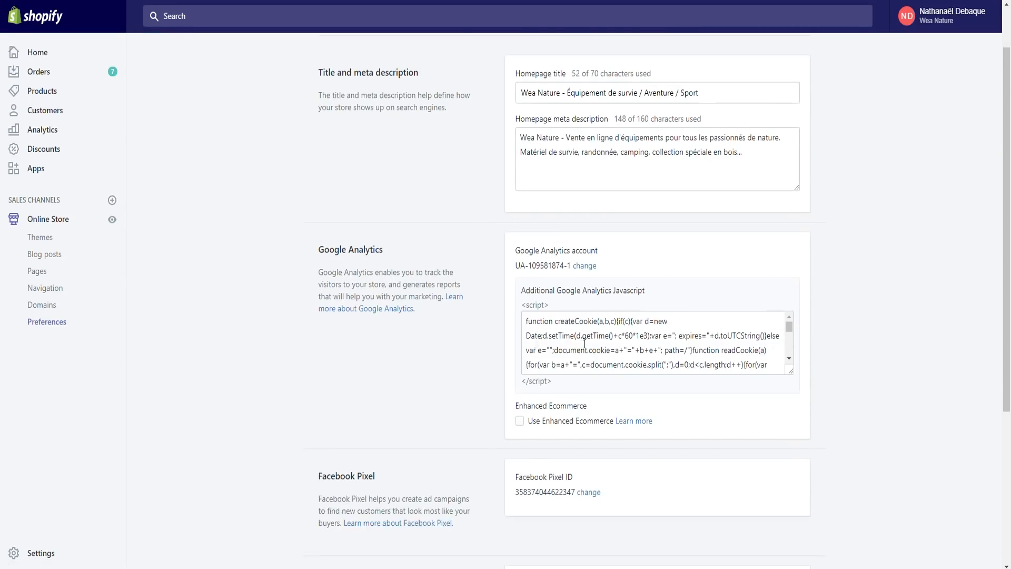
# Examine the store's existing Google Analytics account ID and the additional Google Analytics JavaScript
pyautogui.scroll(-1, 573, 328)
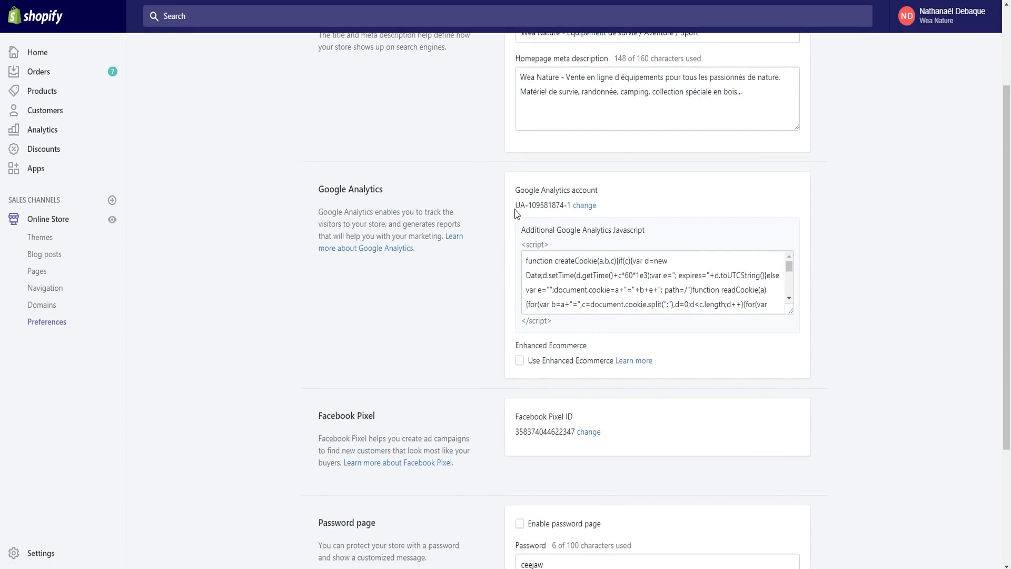
pyautogui.moveTo(517, 210); pyautogui.dragTo(618, 214)
pyautogui.click(609, 300)
pyautogui.hotkey('ctrl', 'a')
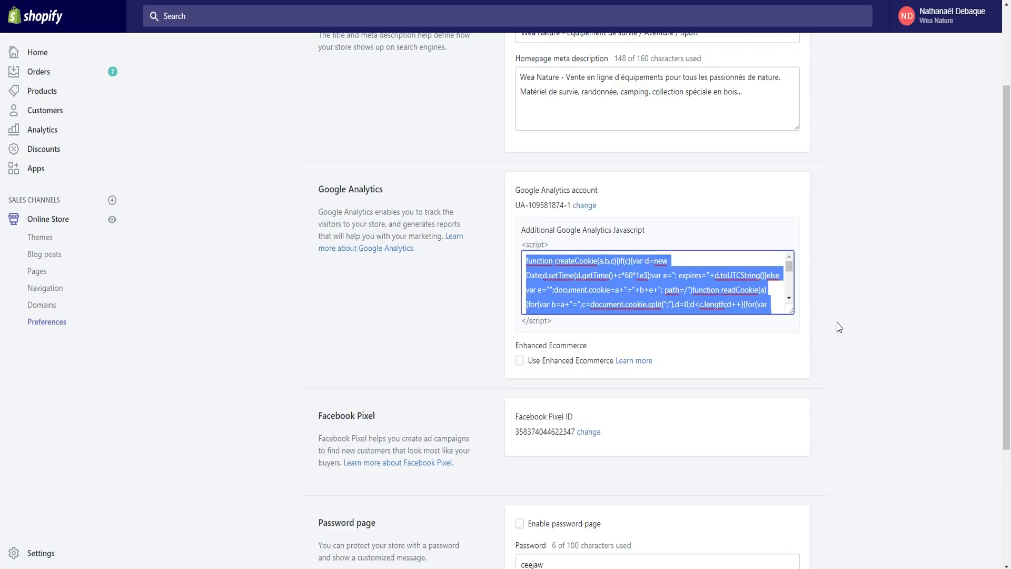
pyautogui.moveTo(543, 247); pyautogui.dragTo(836, 350)
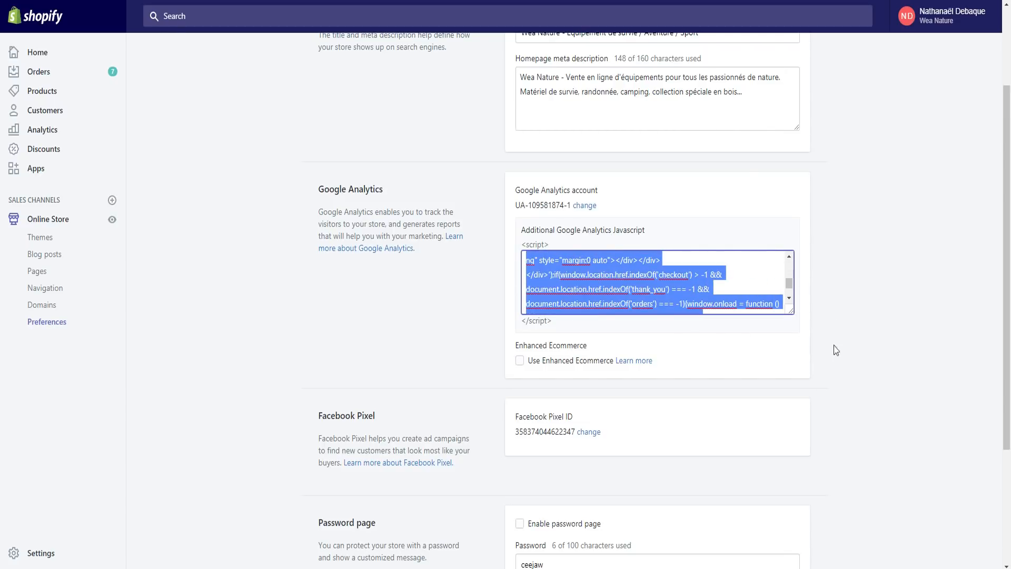
pyautogui.click(707, 309)
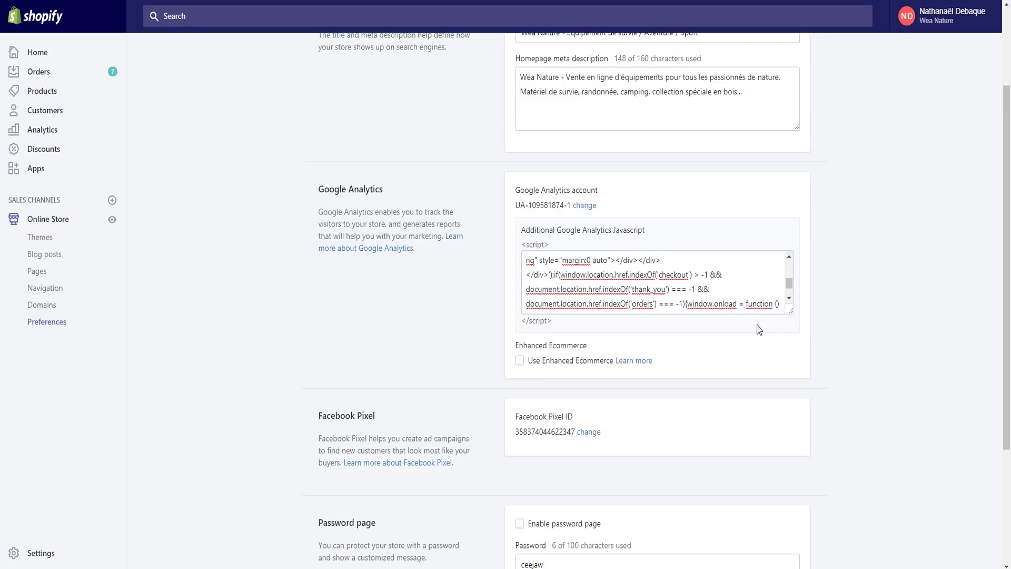
pyautogui.moveTo(524, 206)
pyautogui.mouseDown()
pyautogui.moveTo(578, 213)
pyautogui.moveTo(515, 205)
pyautogui.mouseUp()
pyautogui.click(573, 210)
pyautogui.click(659, 211)
# Switch to Google Analytics and review the tracking ID and Global Site Tag of the Boutique TEST property
pyautogui.hotkey('ctrl', 'Tab')
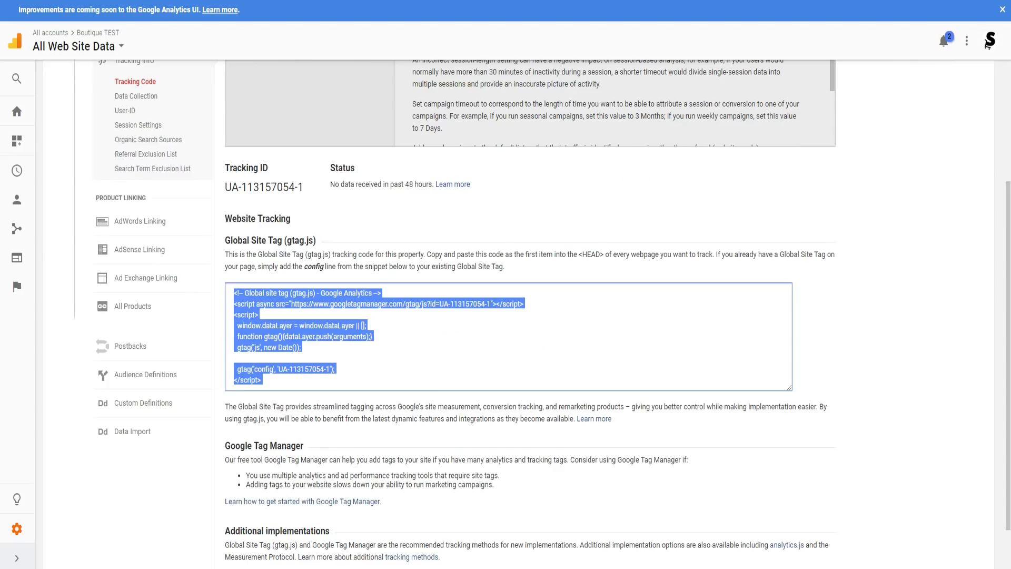
pyautogui.click(466, 223)
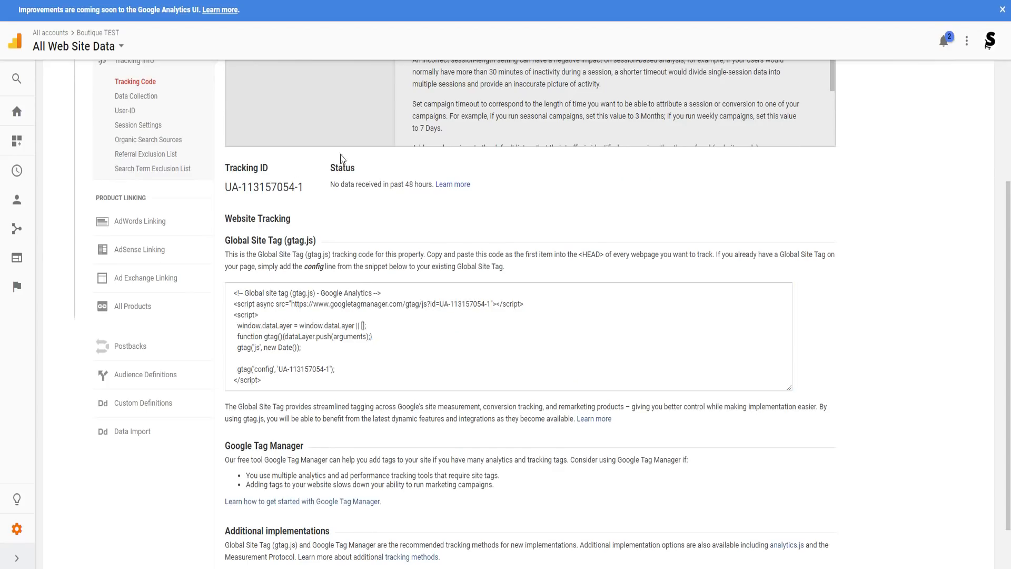
pyautogui.scroll(-2, 354, 384)
pyautogui.scroll(5, 284, 380)
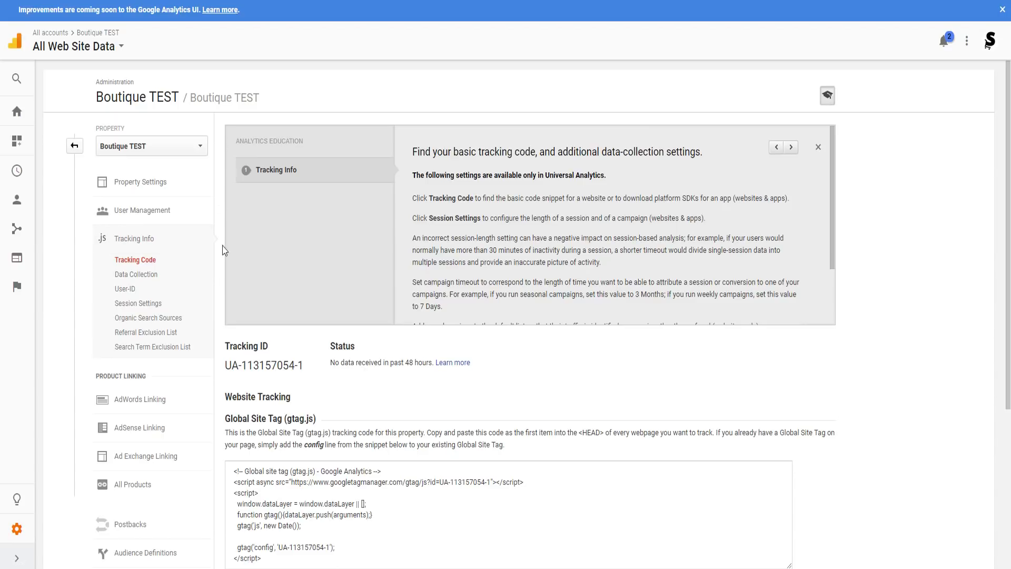
pyautogui.scroll(-2, 244, 310)
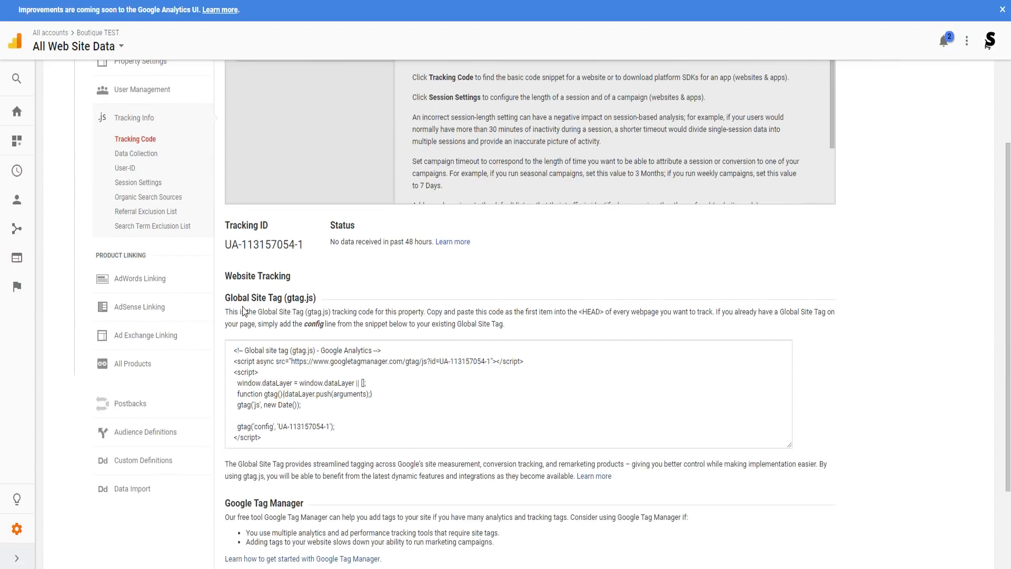
pyautogui.scroll(-1, 13, 526)
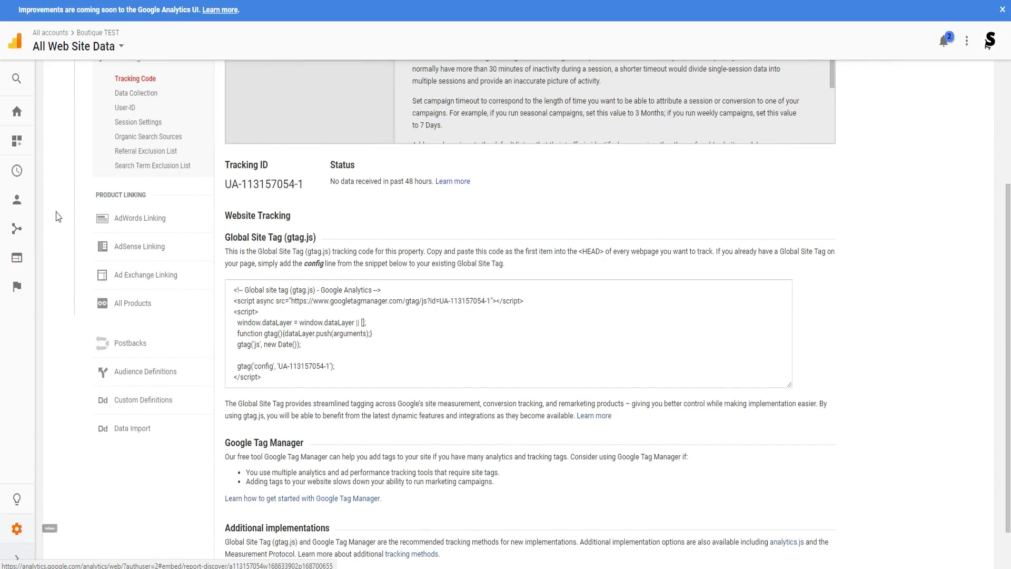
pyautogui.scroll(4, 23, 226)
# Look over the Google Analytics home dashboard and the real-time overview report
pyautogui.click(21, 107)
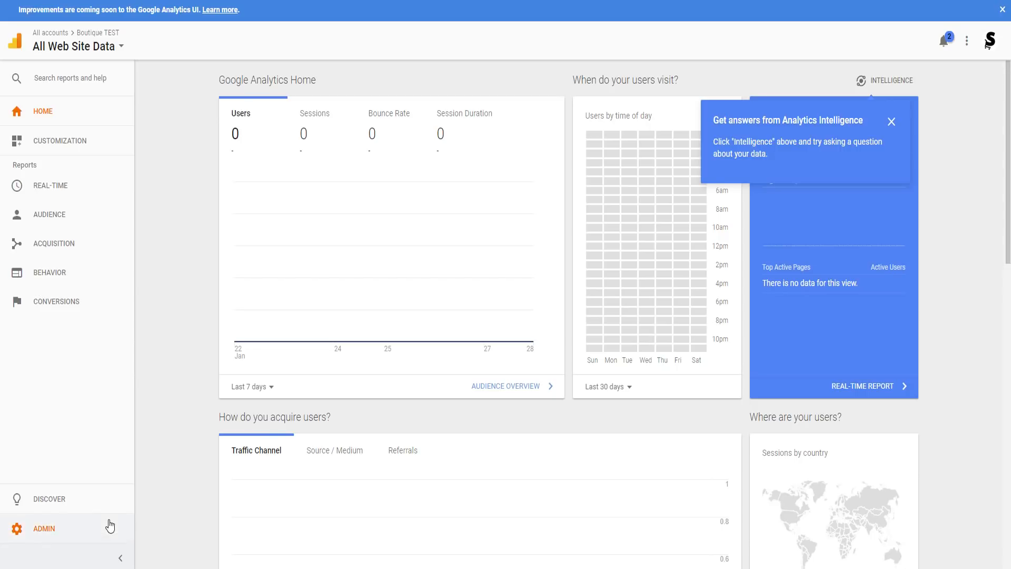
pyautogui.click(42, 528)
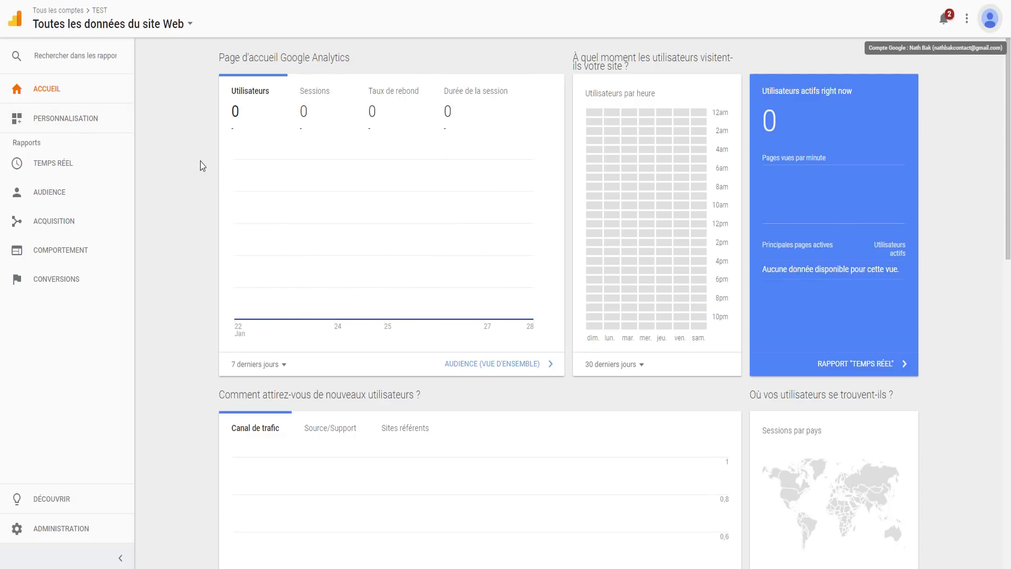
pyautogui.click(18, 165)
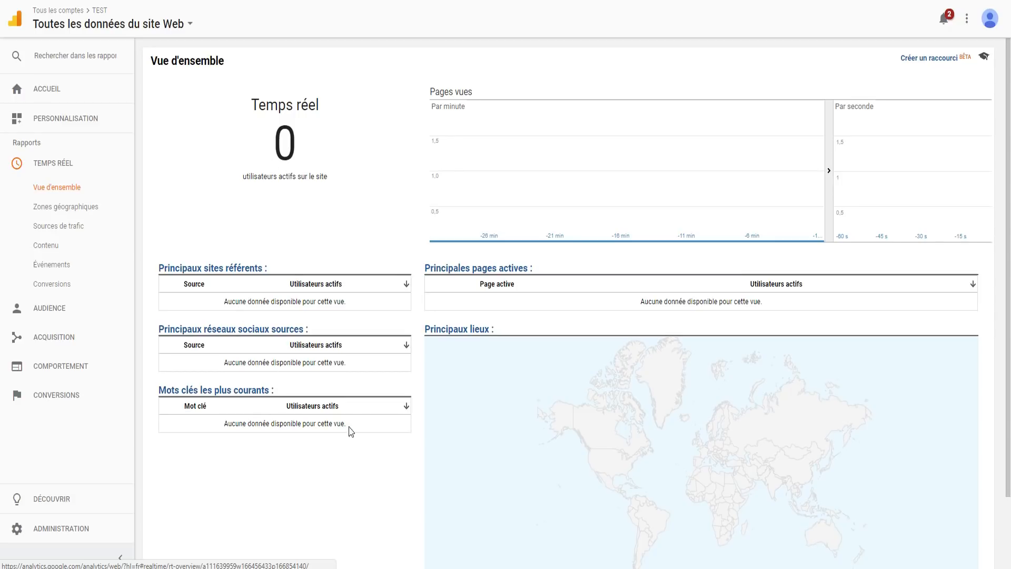
pyautogui.scroll(-2, 599, 440)
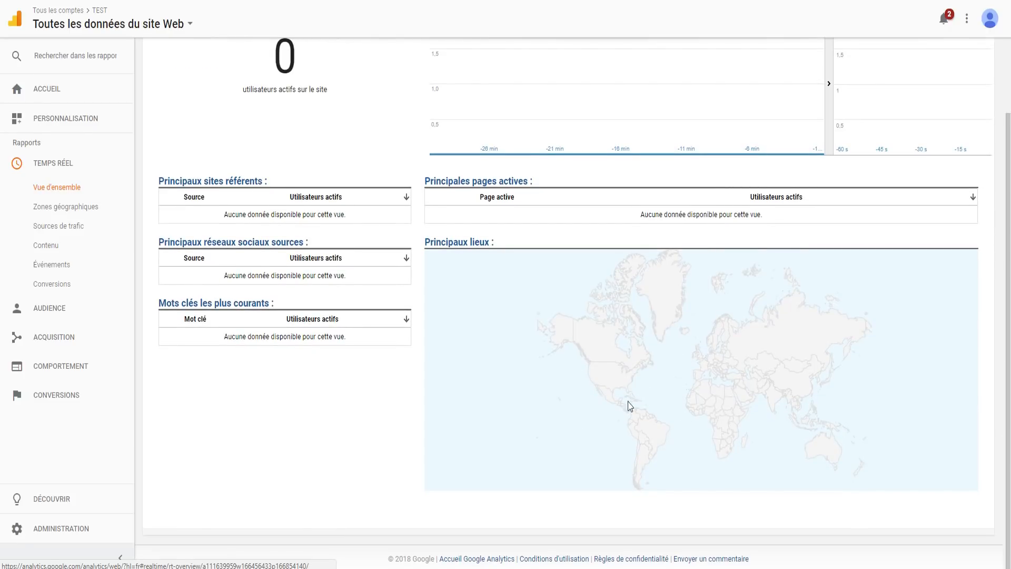
# Look over the real-time overview report and the resources and tools offered on the Découvrir page
pyautogui.scroll(2, 630, 408)
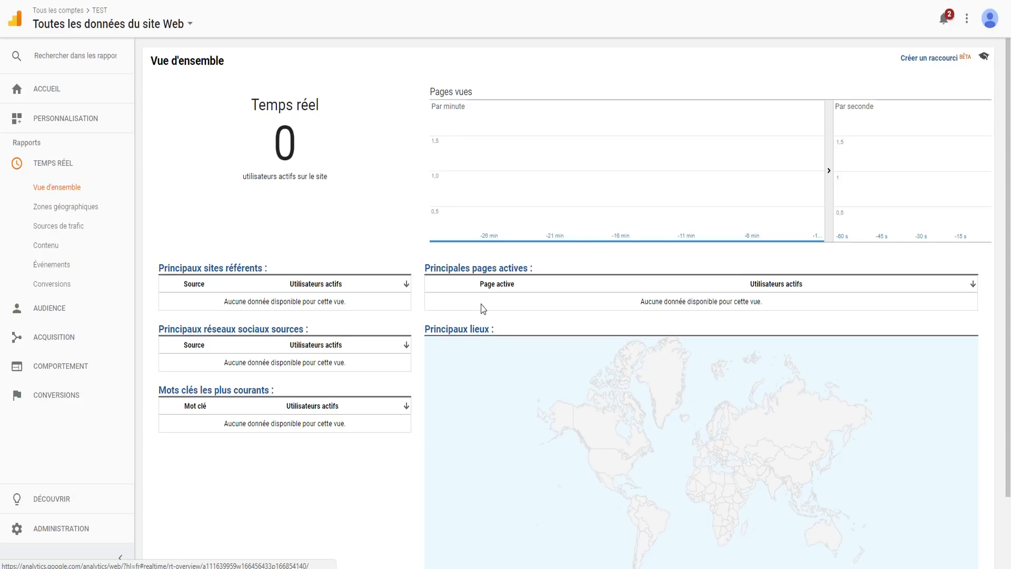
pyautogui.scroll(-2, 505, 269)
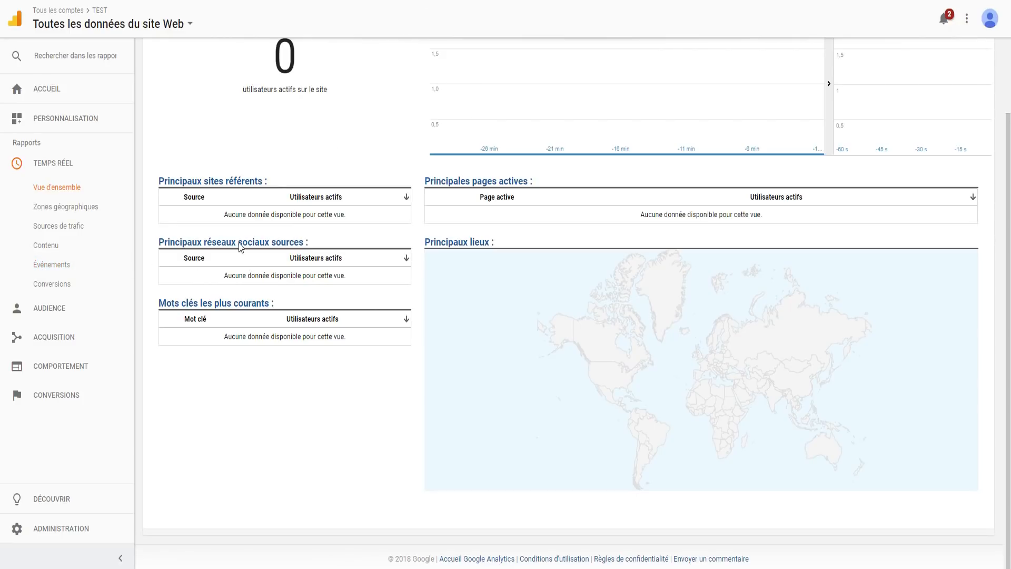
pyautogui.click(46, 504)
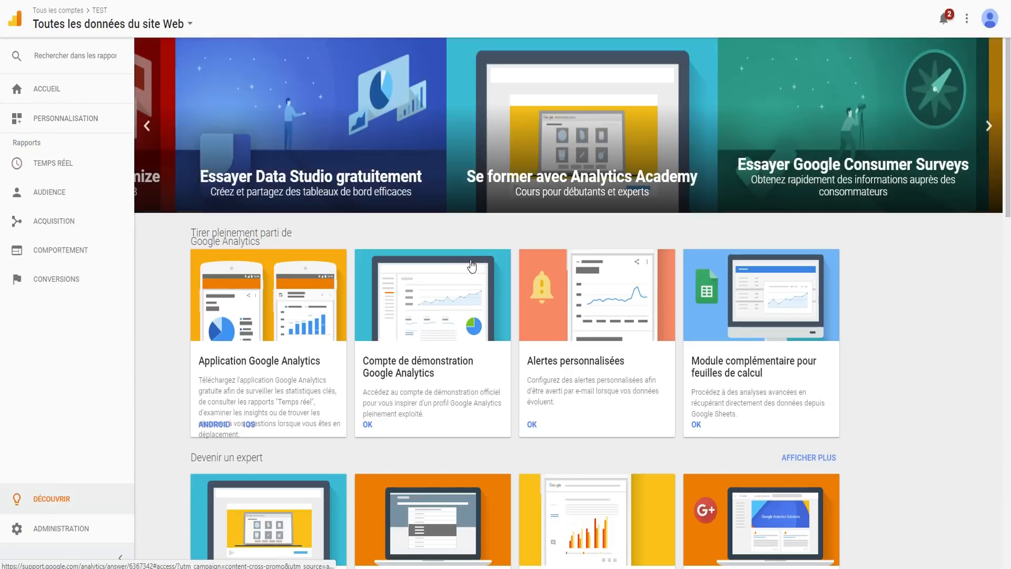
pyautogui.scroll(-8, 419, 314)
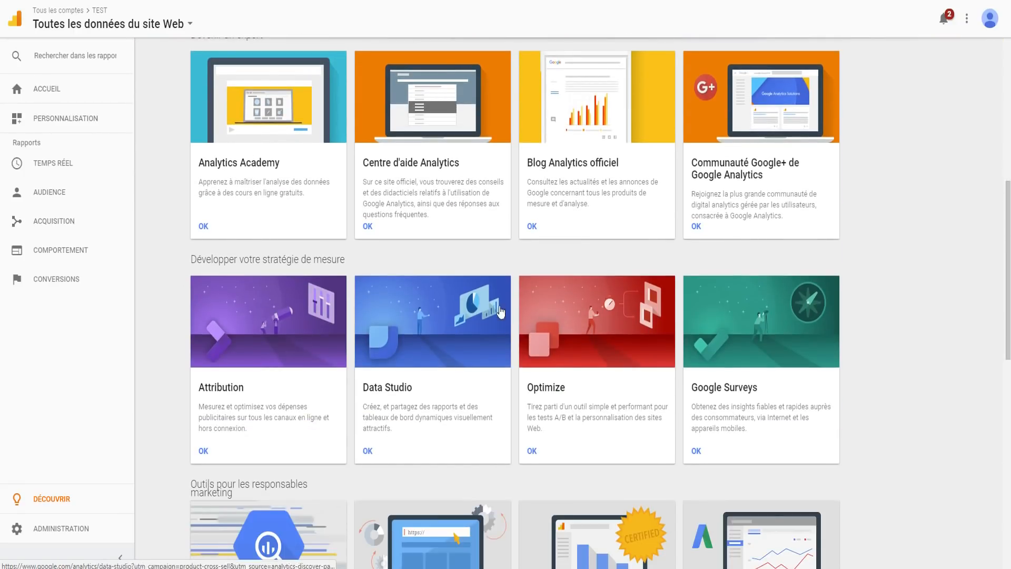
pyautogui.scroll(-3, 295, 343)
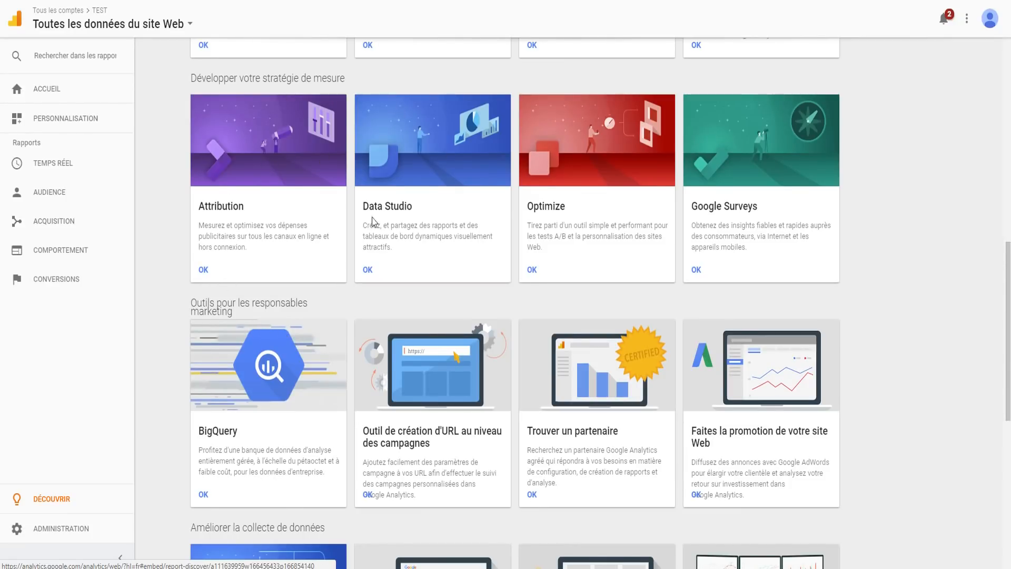
pyautogui.scroll(-3, 356, 371)
pyautogui.scroll(-3, 383, 416)
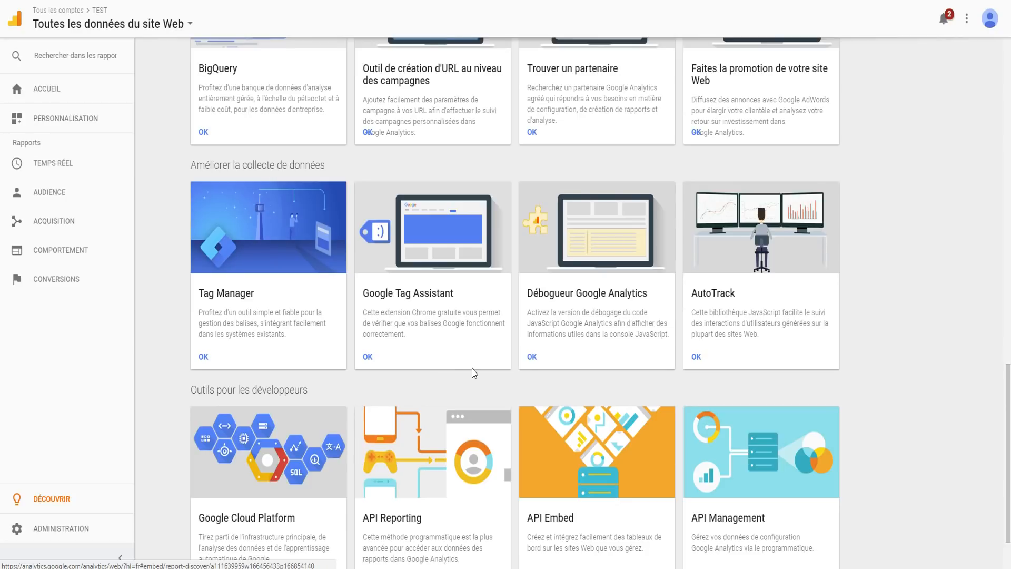
pyautogui.scroll(-2, 534, 399)
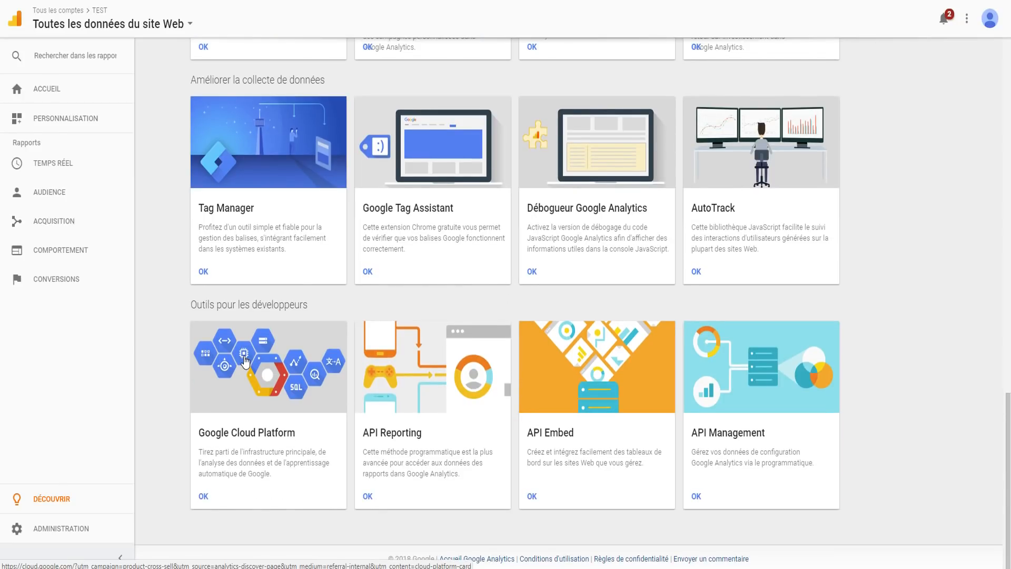
pyautogui.scroll(20, 426, 269)
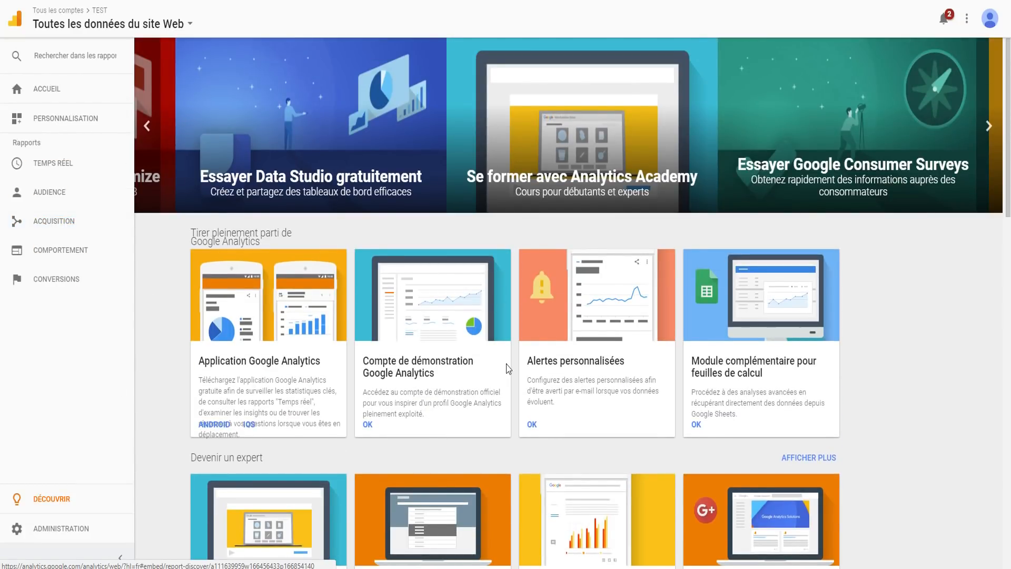
# Return to the home dashboard and view the Vue d'ensemble report for Objectifs under Conversions
pyautogui.click(46, 88)
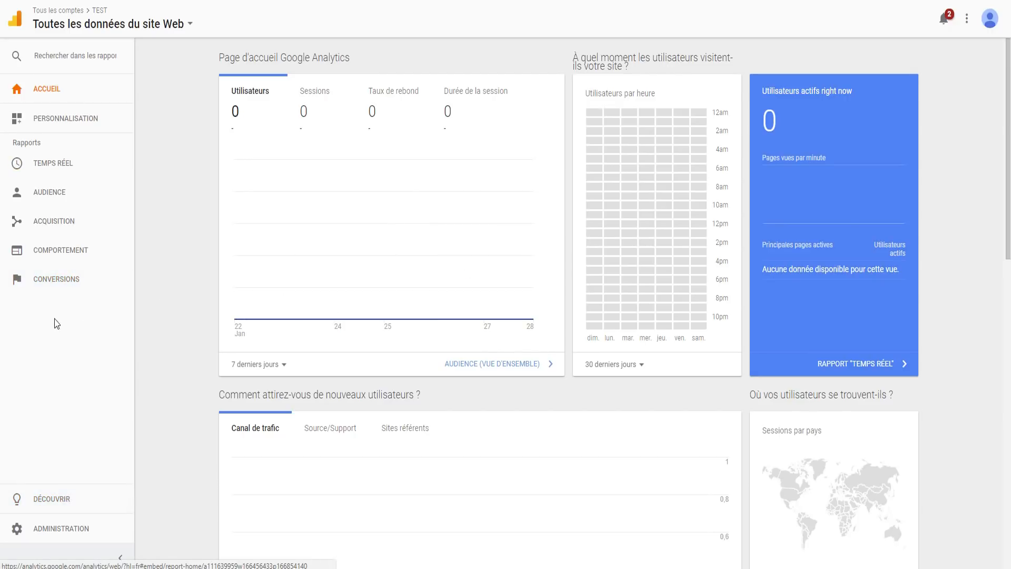
pyautogui.click(51, 290)
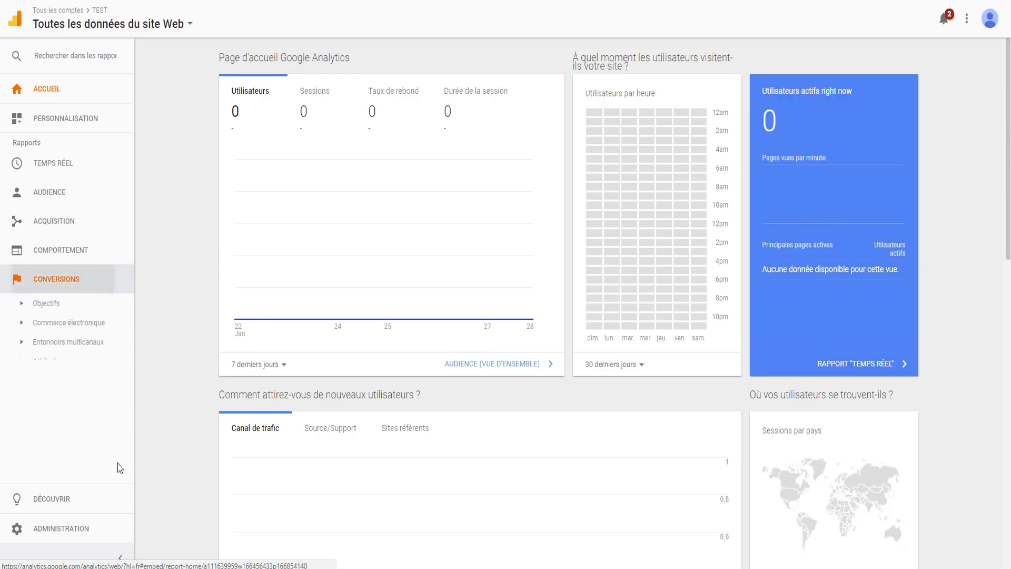
pyautogui.click(50, 303)
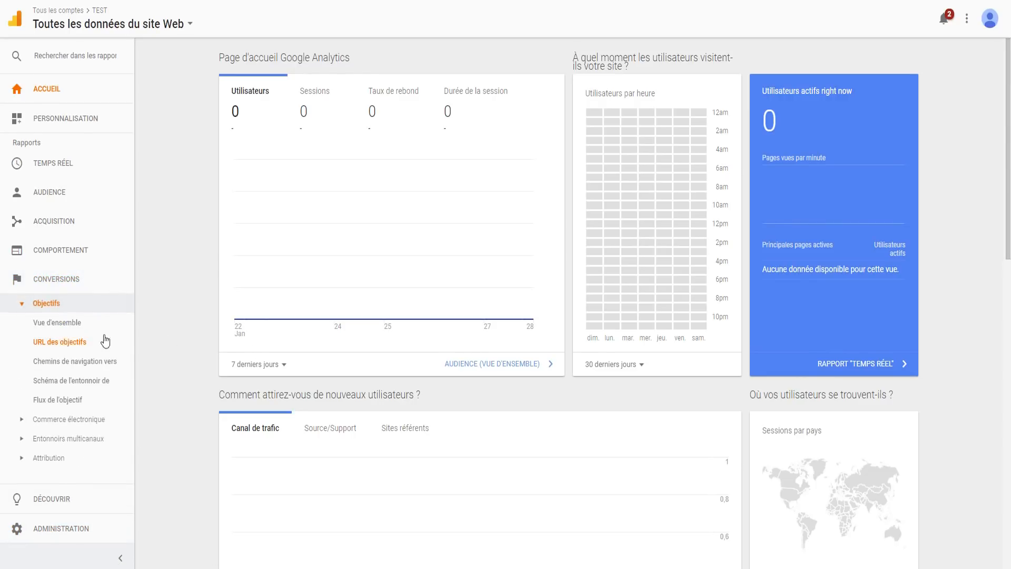
pyautogui.click(61, 328)
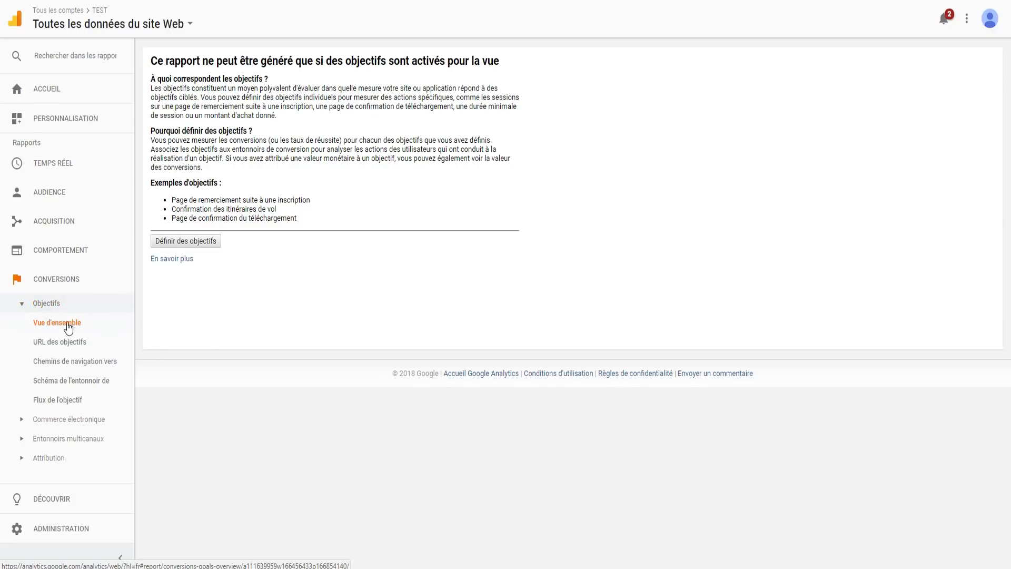
pyautogui.click(67, 323)
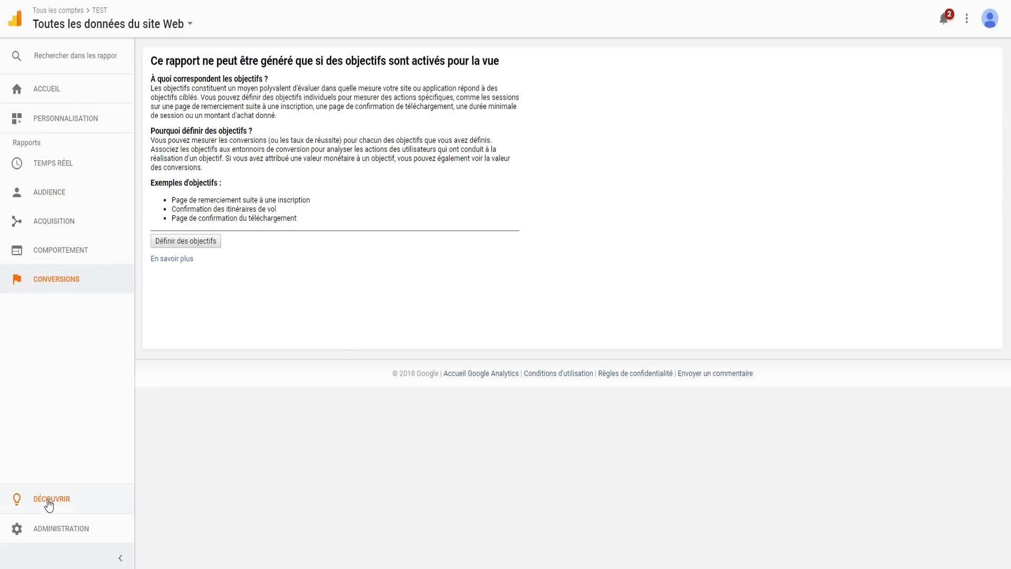
# Open the Analytics administration and switch to the Boutique TEST account
pyautogui.click(52, 528)
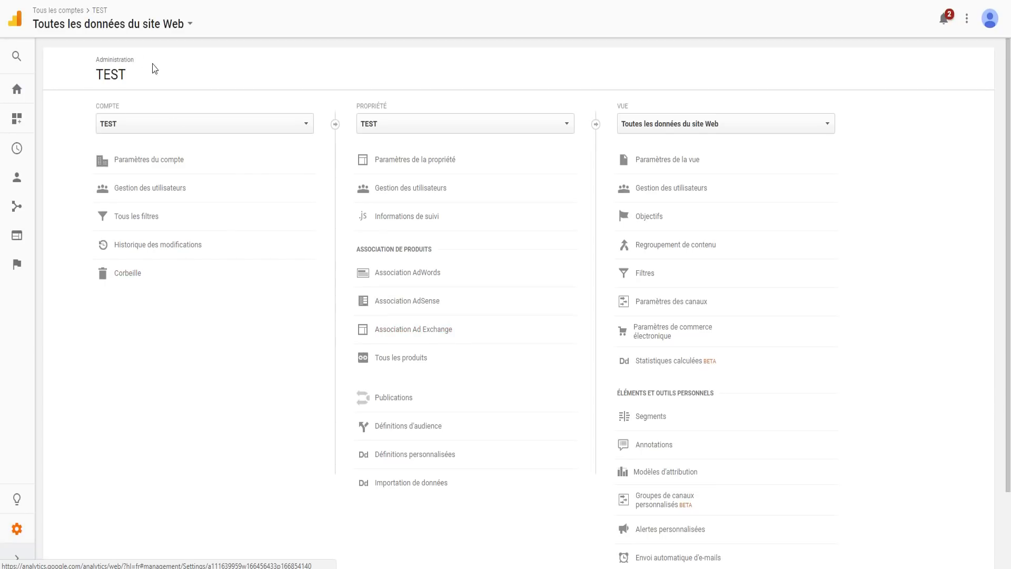
pyautogui.click(182, 126)
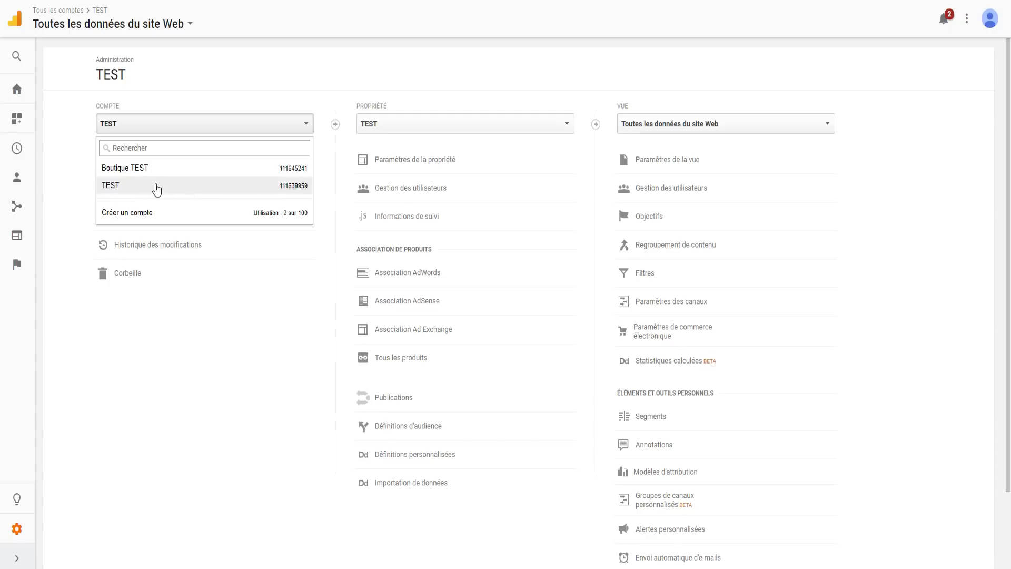
pyautogui.click(134, 172)
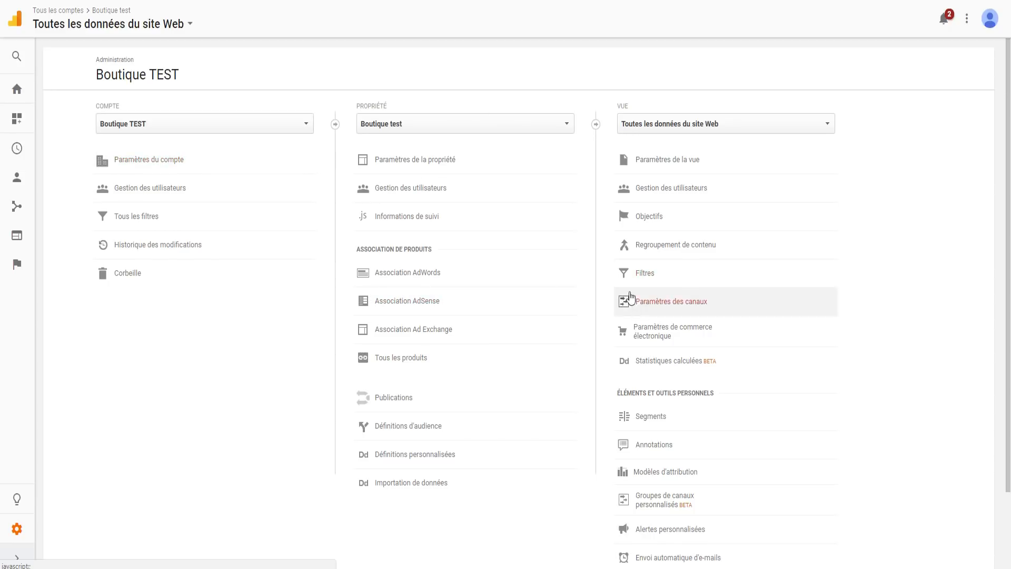
# Activate e-commerce in the e-commerce settings of the Toutes les données du site Web view and submit the configuration
pyautogui.click(653, 336)
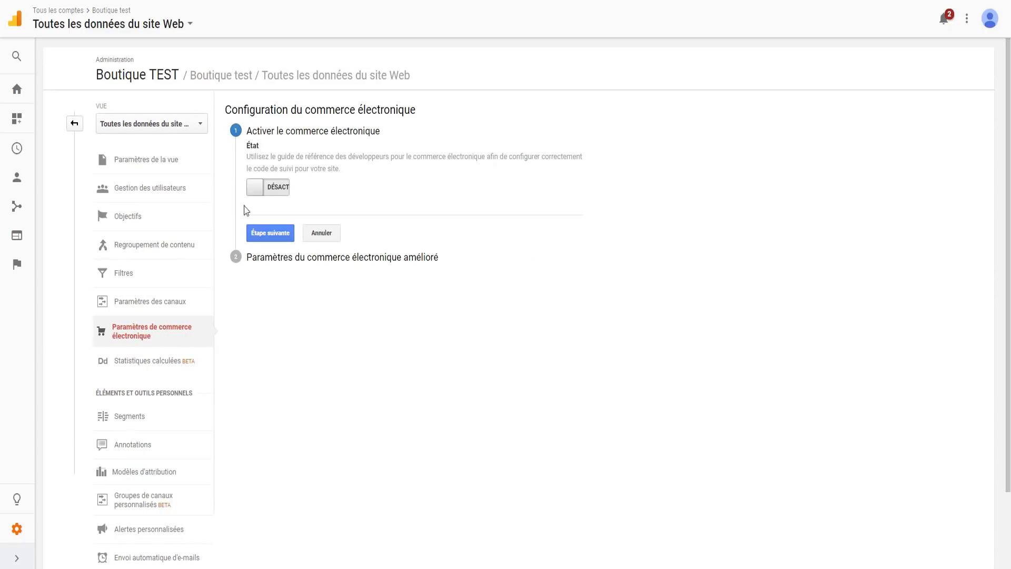
pyautogui.click(267, 189)
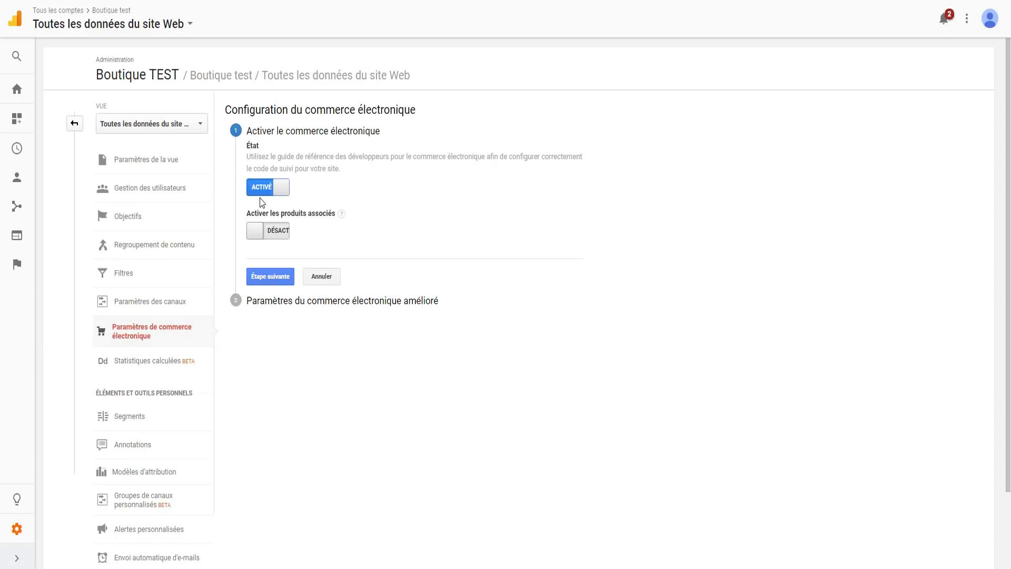
pyautogui.click(271, 277)
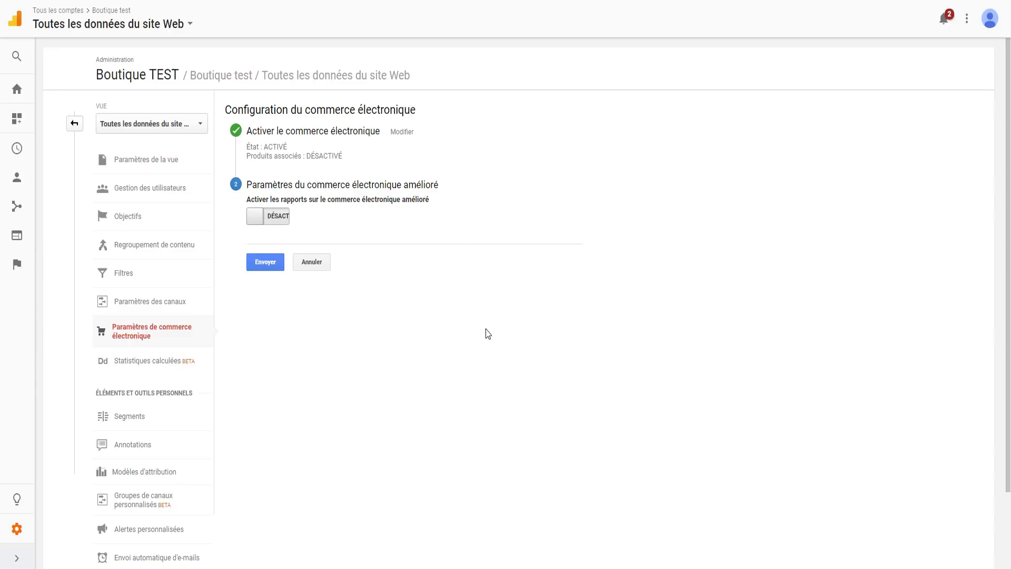
pyautogui.click(261, 267)
pyautogui.click(17, 191)
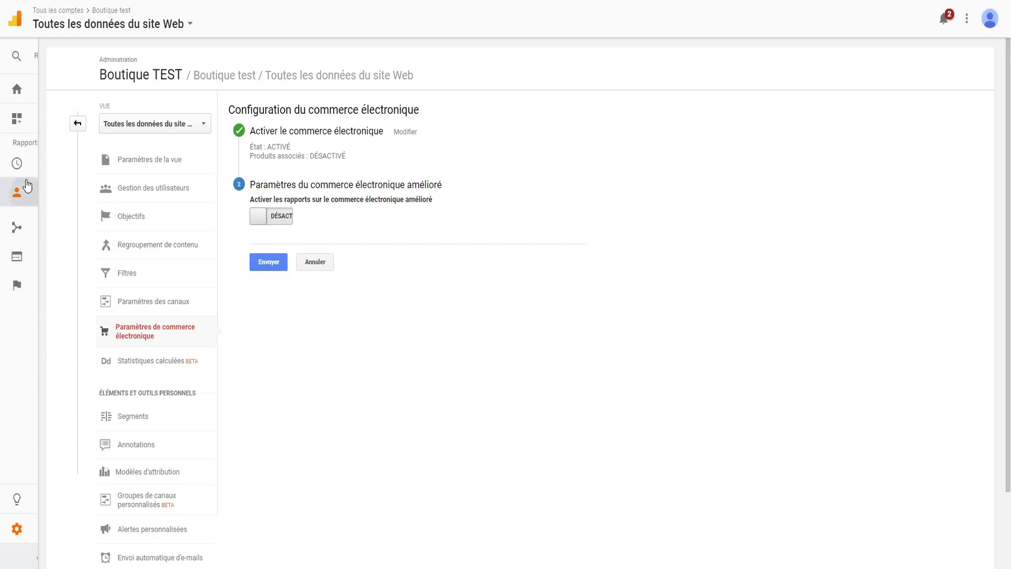
pyautogui.click(66, 527)
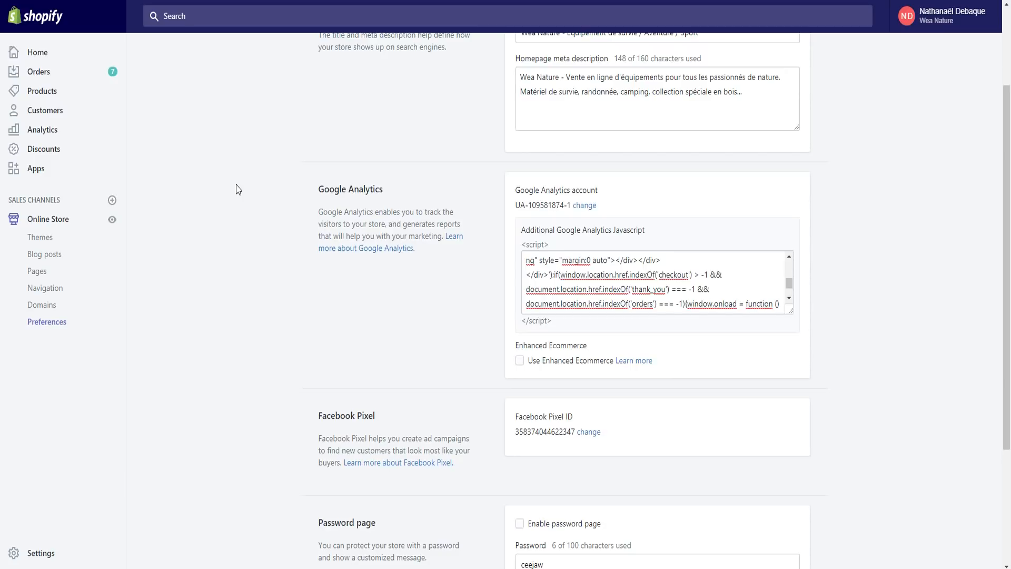
# Switch to Shopify, review the Facebook Pixel ID section in the online store preferences, and reload the preferences page
pyautogui.scroll(-3, 440, 188)
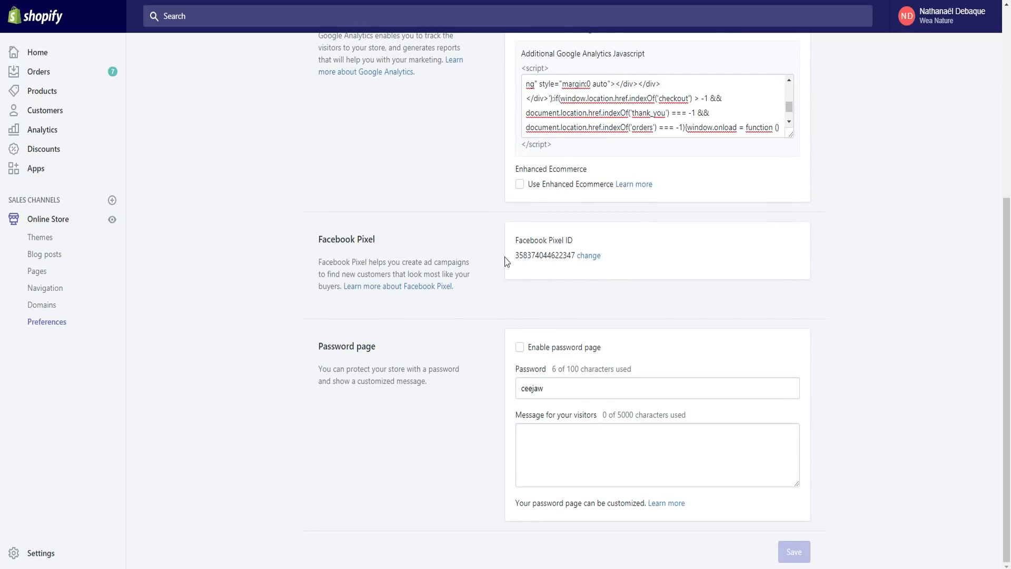
pyautogui.moveTo(516, 255); pyautogui.dragTo(583, 256)
pyautogui.click(576, 292)
pyautogui.scroll(5, 463, 320)
pyautogui.scroll(1, 342, 219)
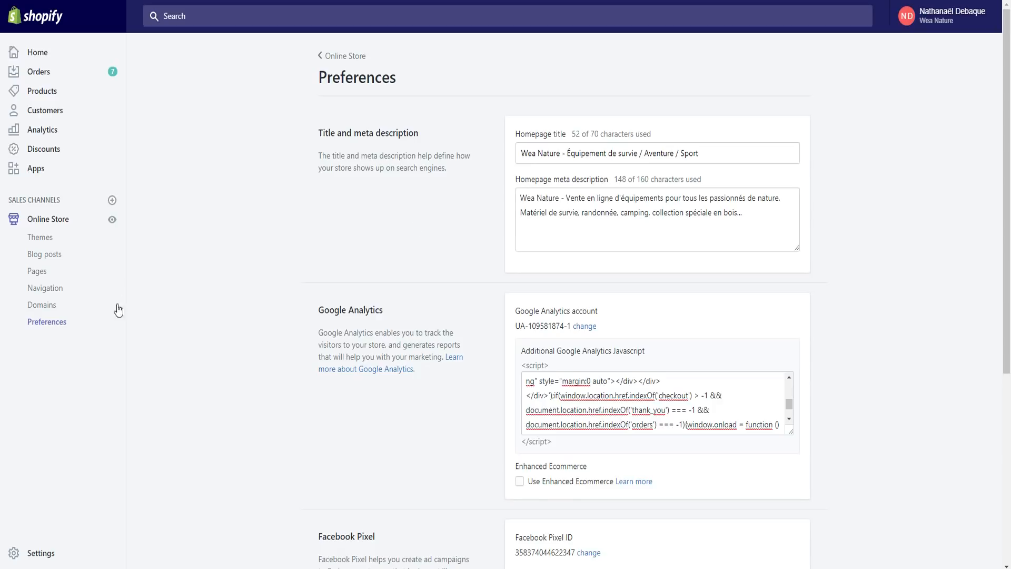
pyautogui.click(50, 322)
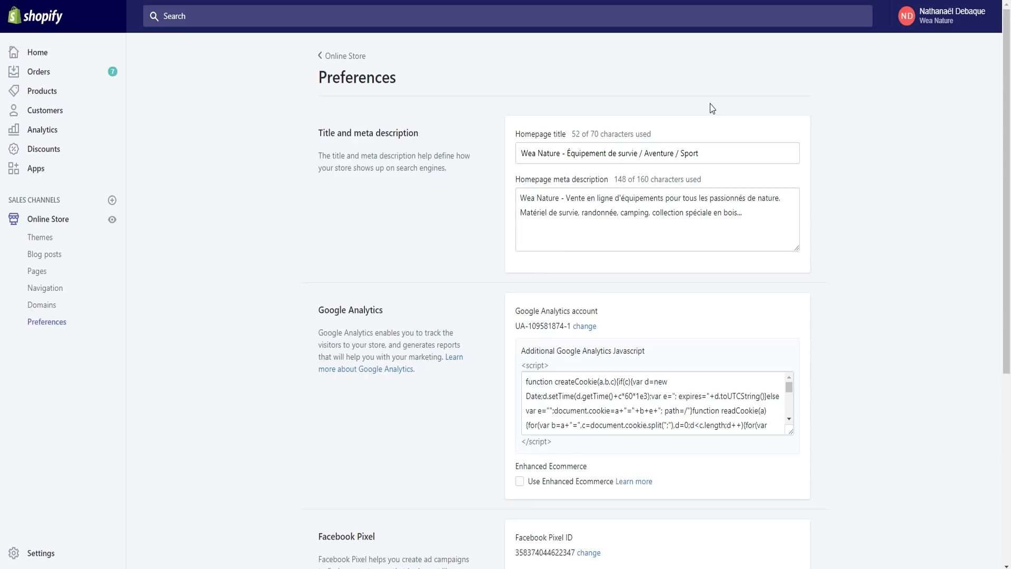
# Try enabling the store's password page, look over its password field, and disable the page again without saving
pyautogui.scroll(-2, 354, 210)
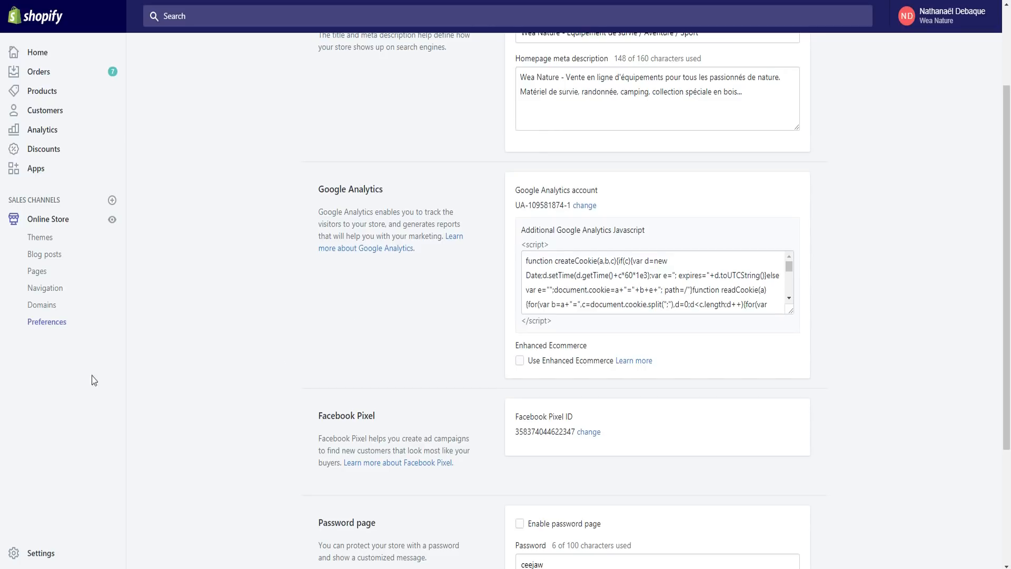
pyautogui.scroll(-3, 469, 374)
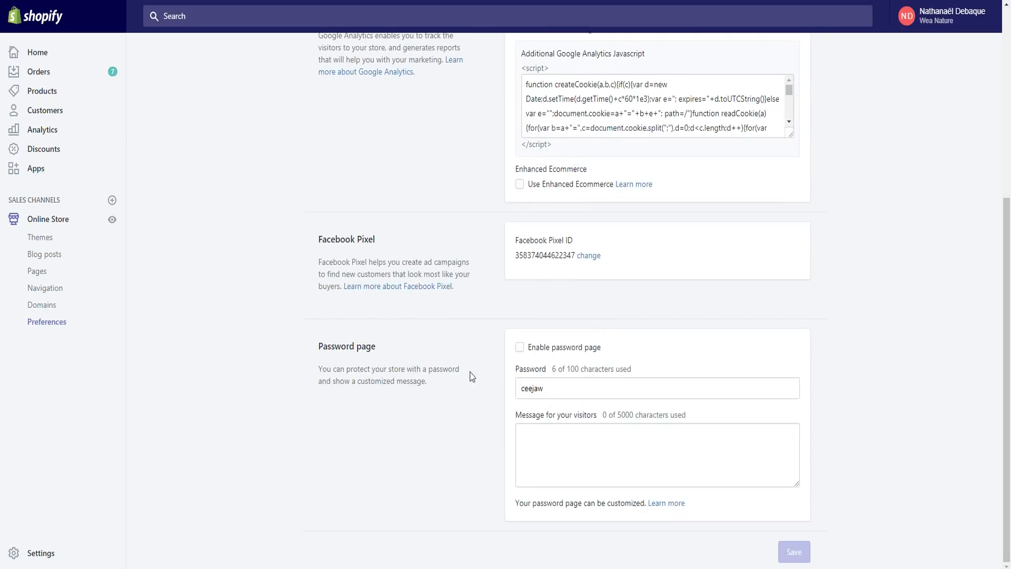
pyautogui.click(519, 348)
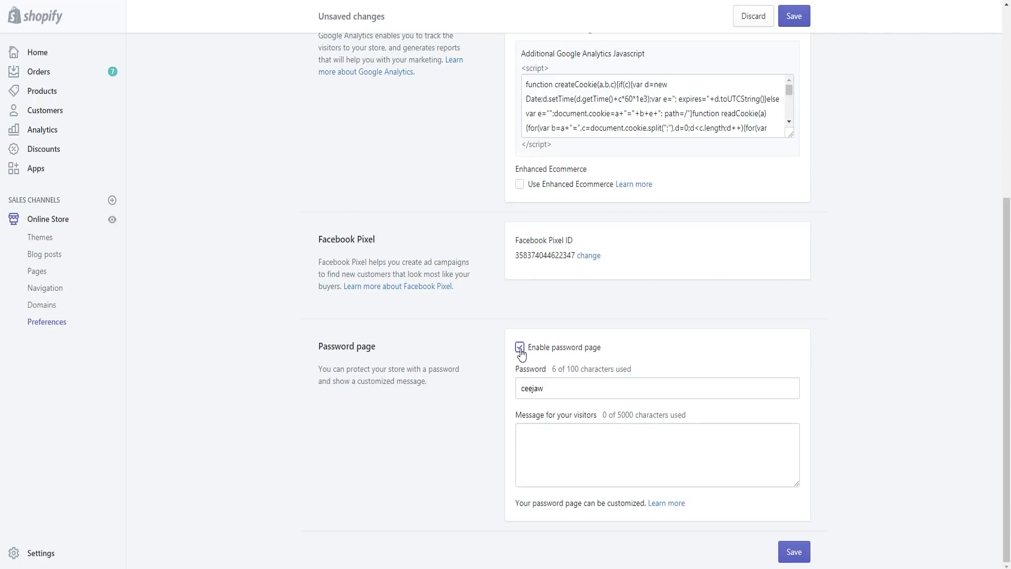
pyautogui.doubleClick(564, 388)
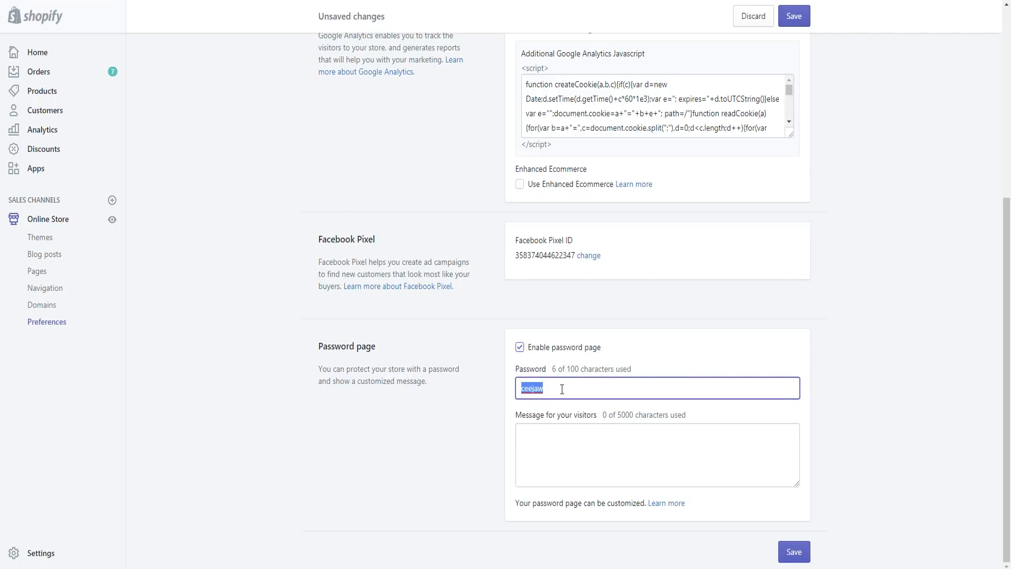
pyautogui.moveTo(564, 388); pyautogui.dragTo(526, 385)
pyautogui.click(466, 420)
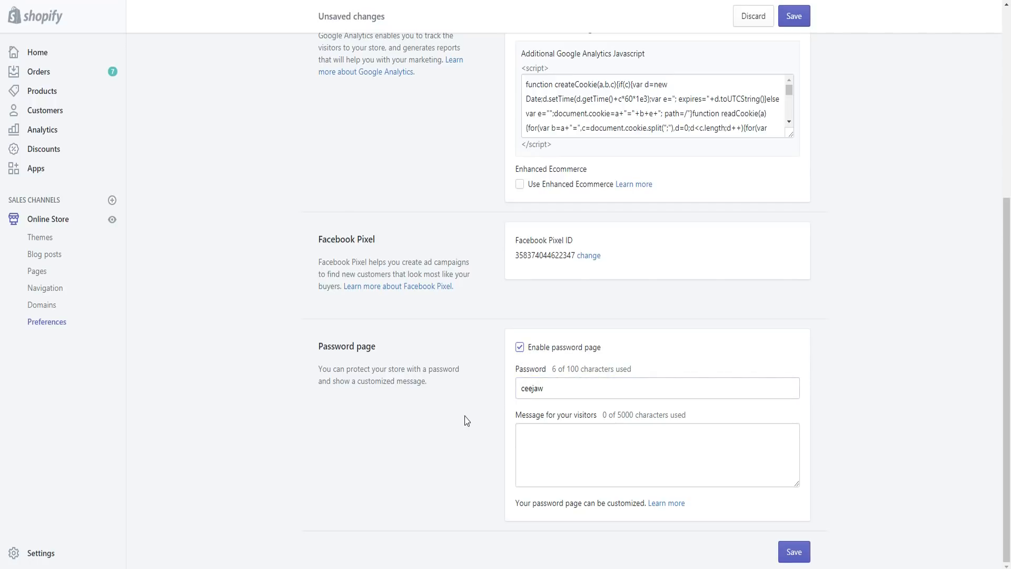
pyautogui.doubleClick(564, 390)
pyautogui.click(470, 397)
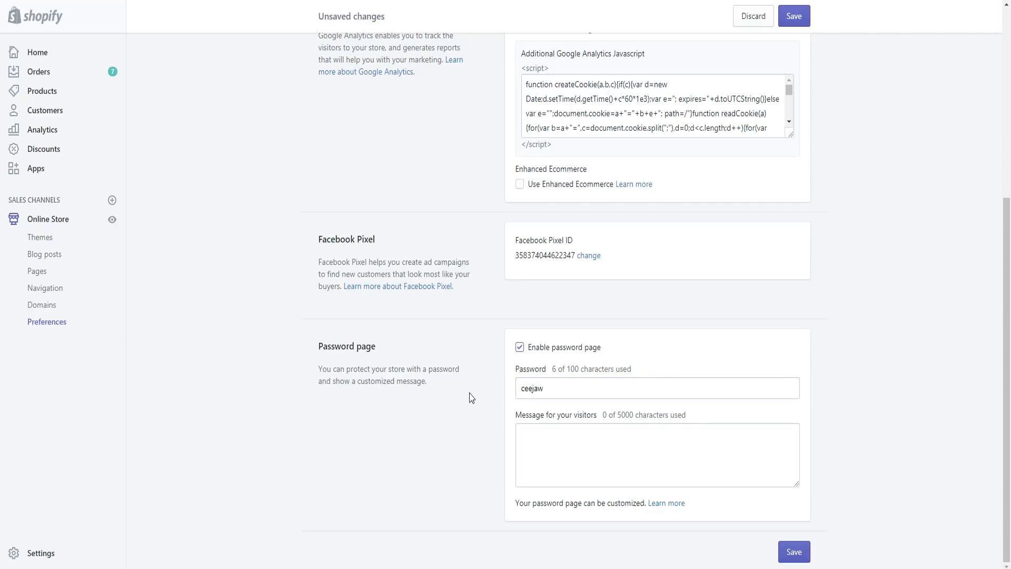
pyautogui.click(519, 347)
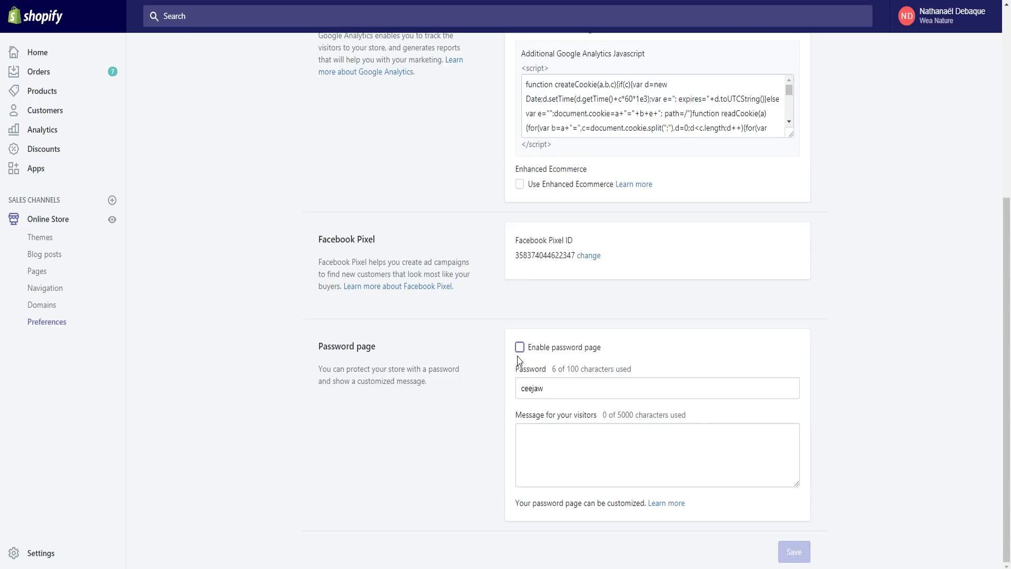
pyautogui.scroll(6, 462, 381)
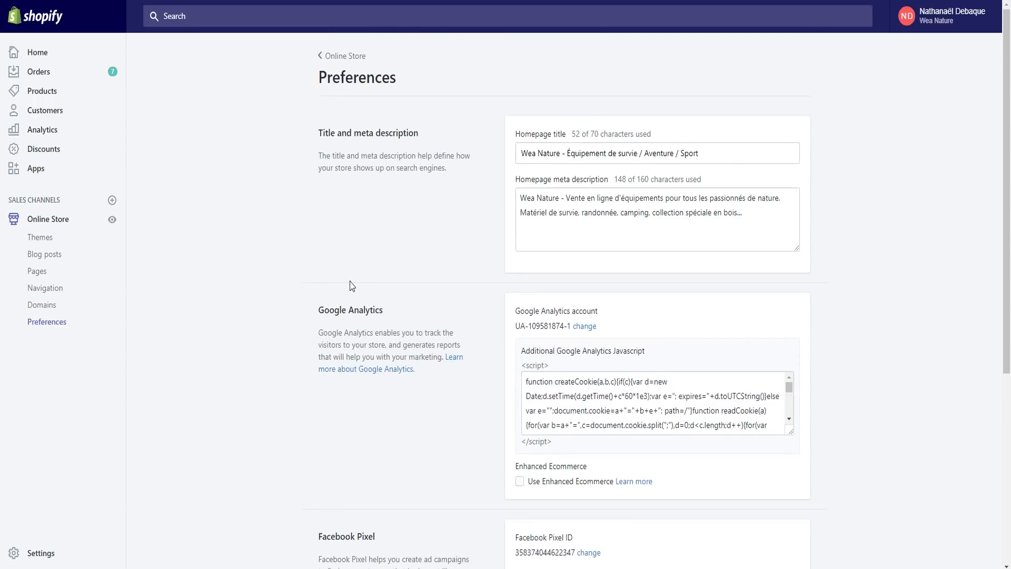